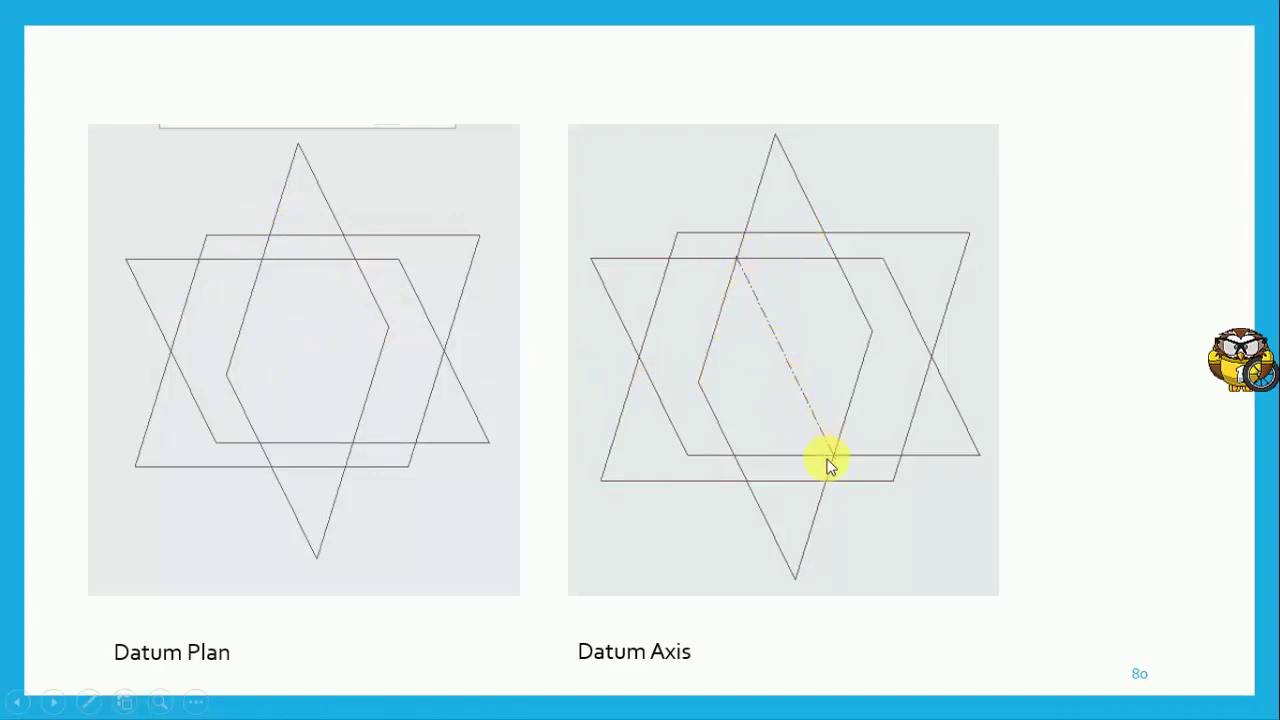
Advance the slide show to slide 81 on datum points and datum coordinate systems.
click(757, 428)
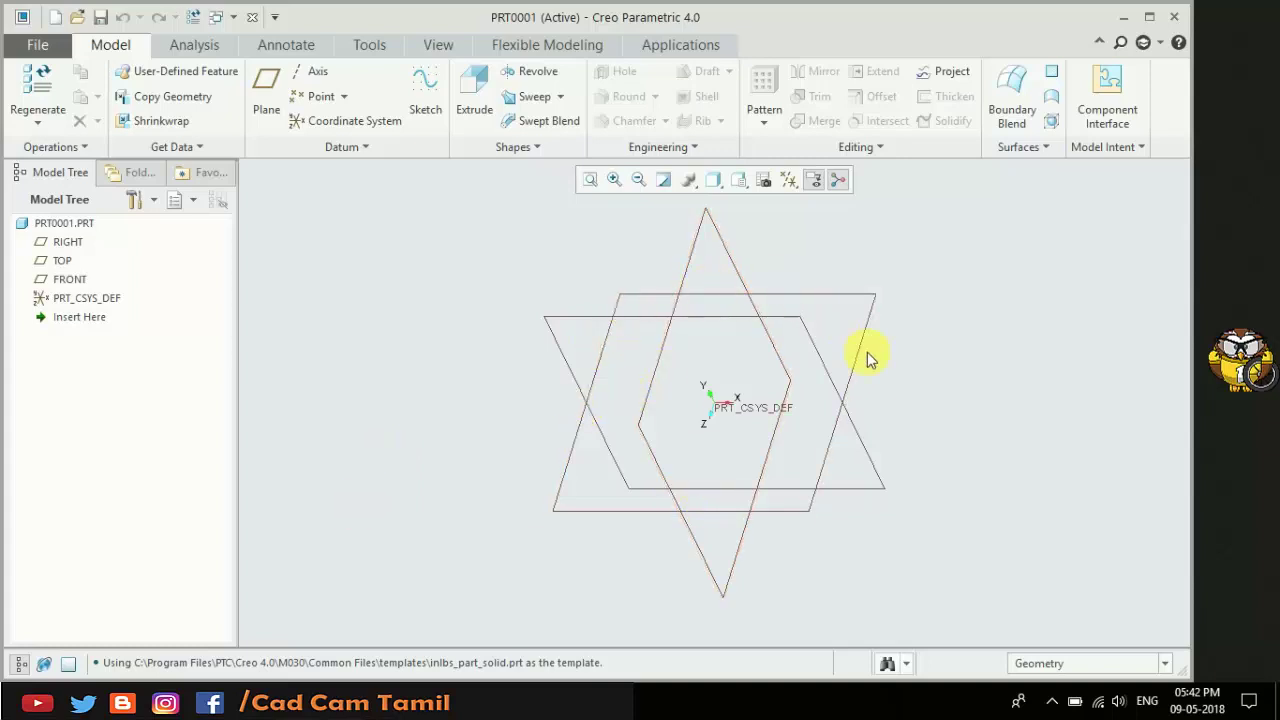
Select FRONT and PRT_CSYS_DEF in the Model Tree, then clear the selection.
click(70, 243)
click(64, 260)
click(70, 279)
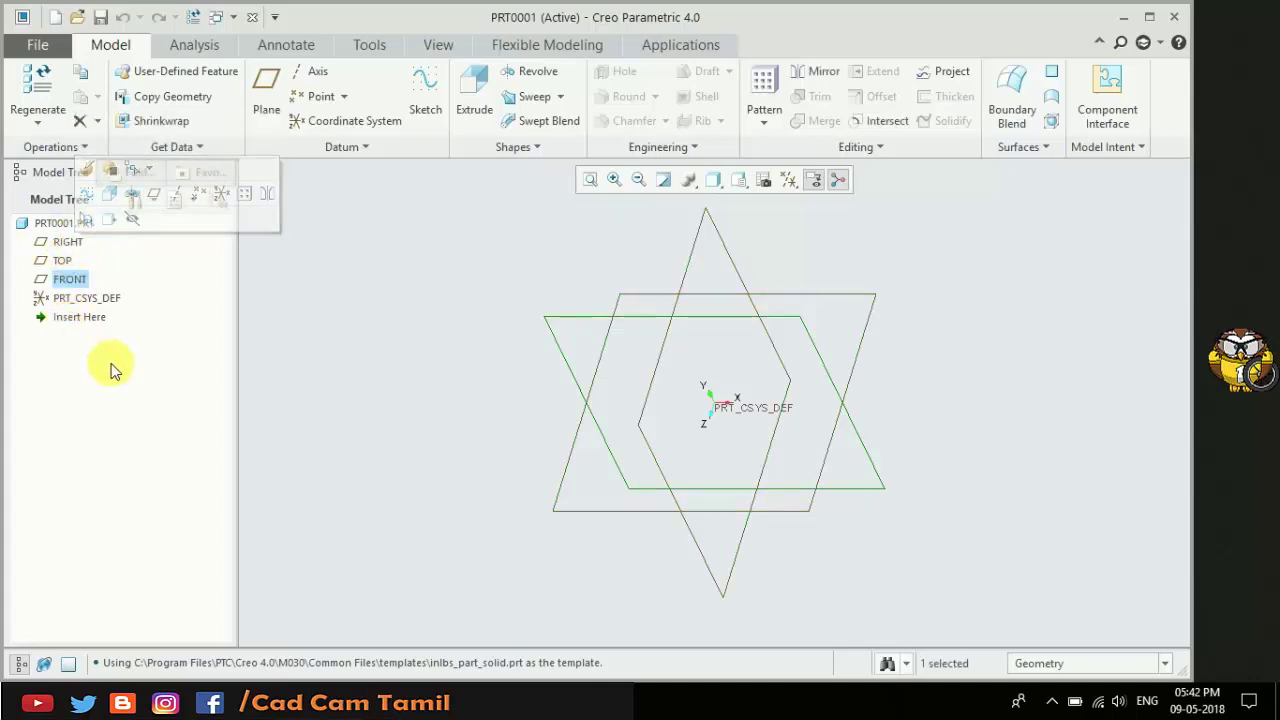
click(88, 298)
click(366, 450)
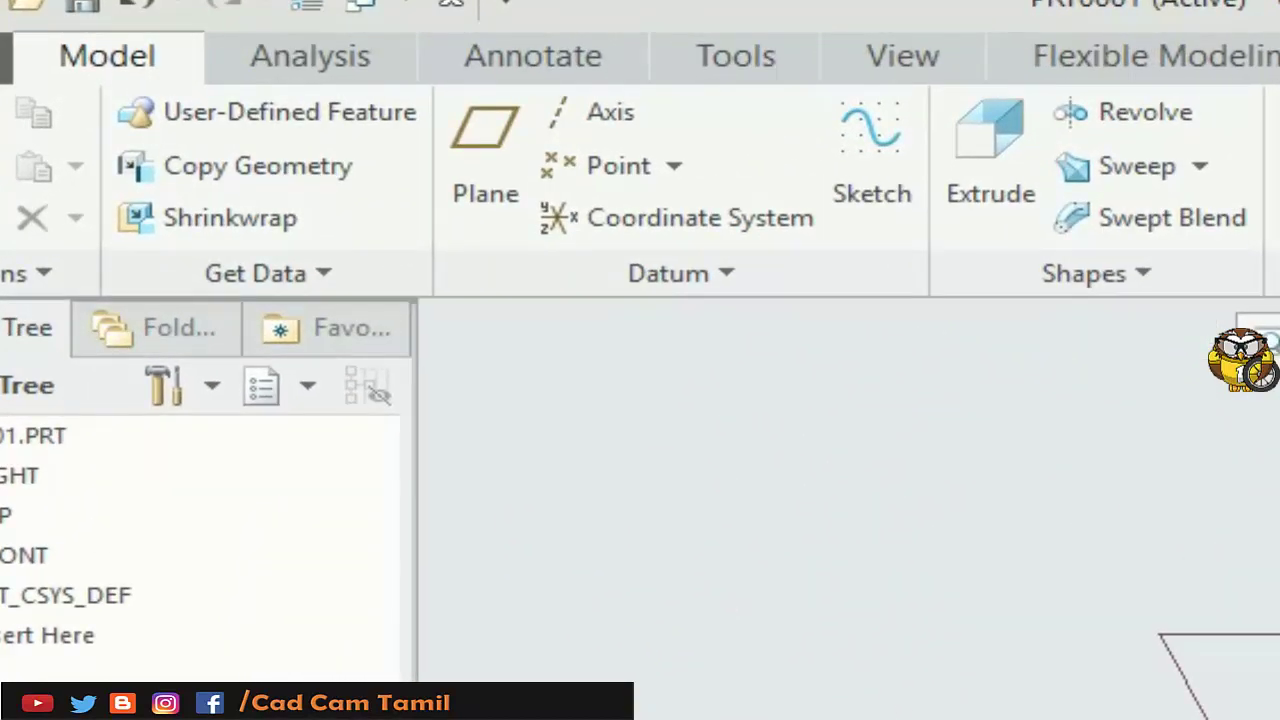
Glance at the extra datum options and start a new datum plane.
click(676, 283)
click(676, 283)
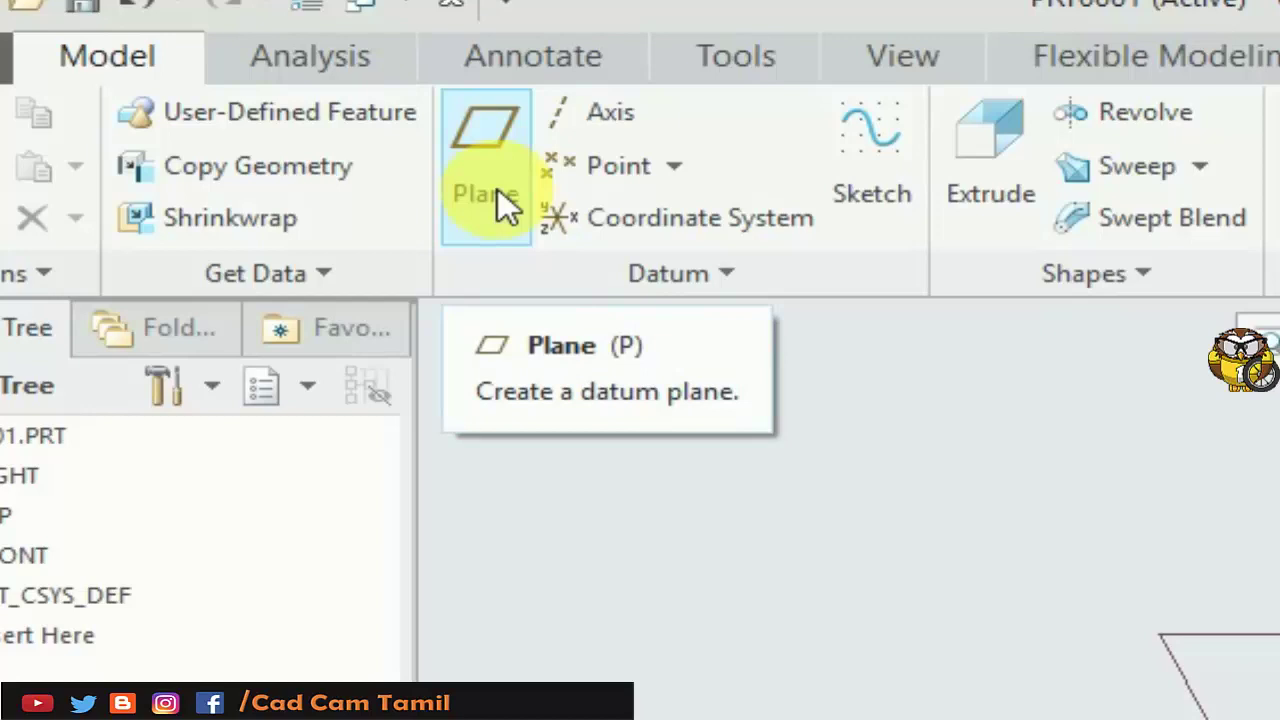
click(498, 189)
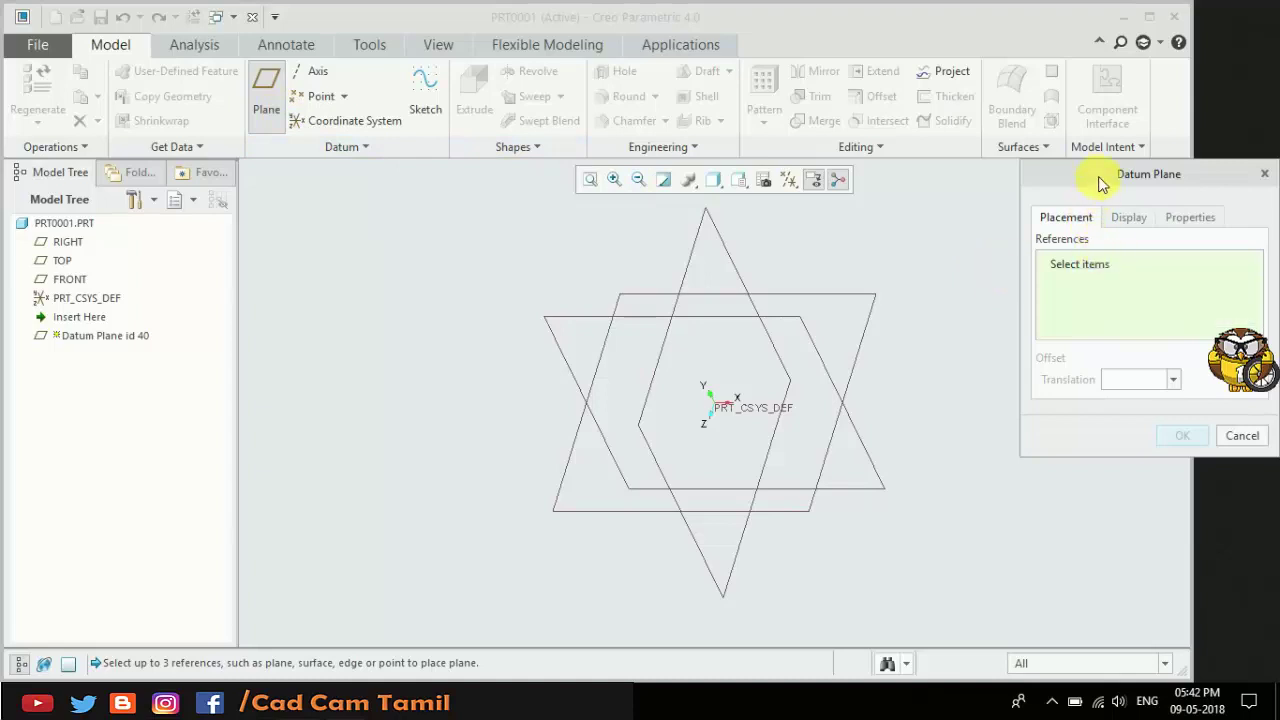
Reference the new plane to RIGHT and drag its offset to about 221.53.
drag(1100, 183, 1038, 159)
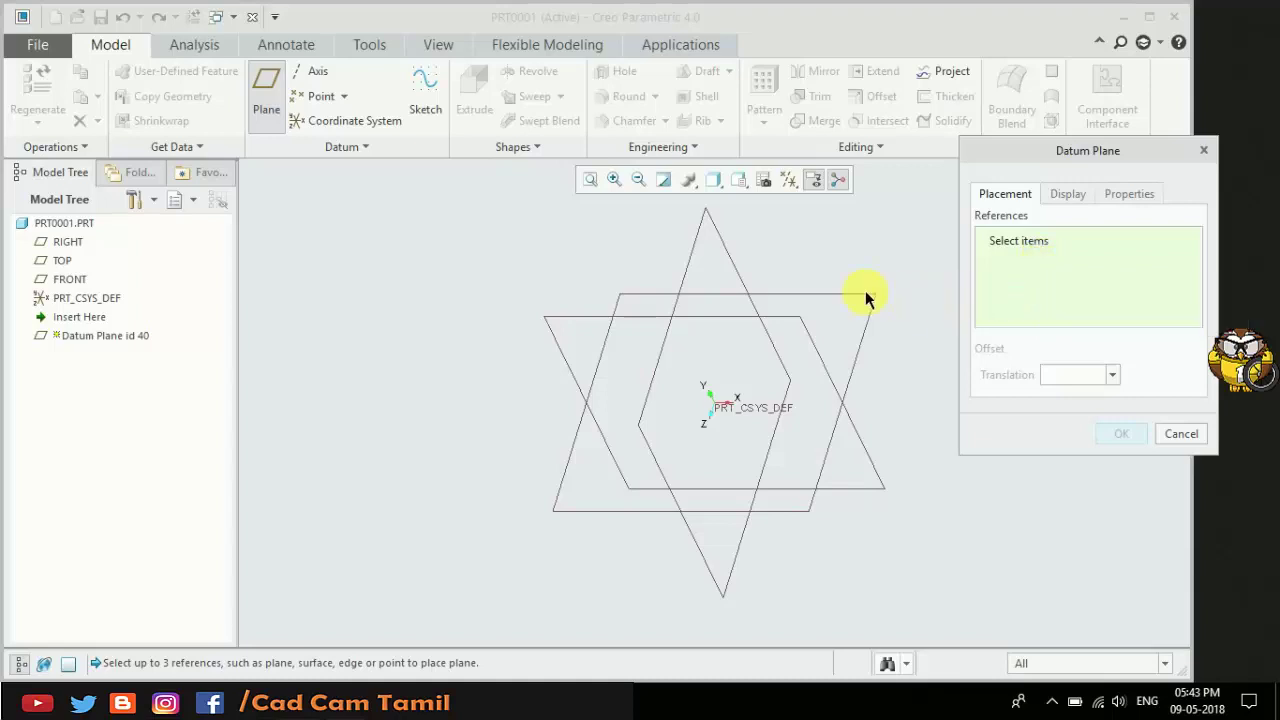
click(716, 226)
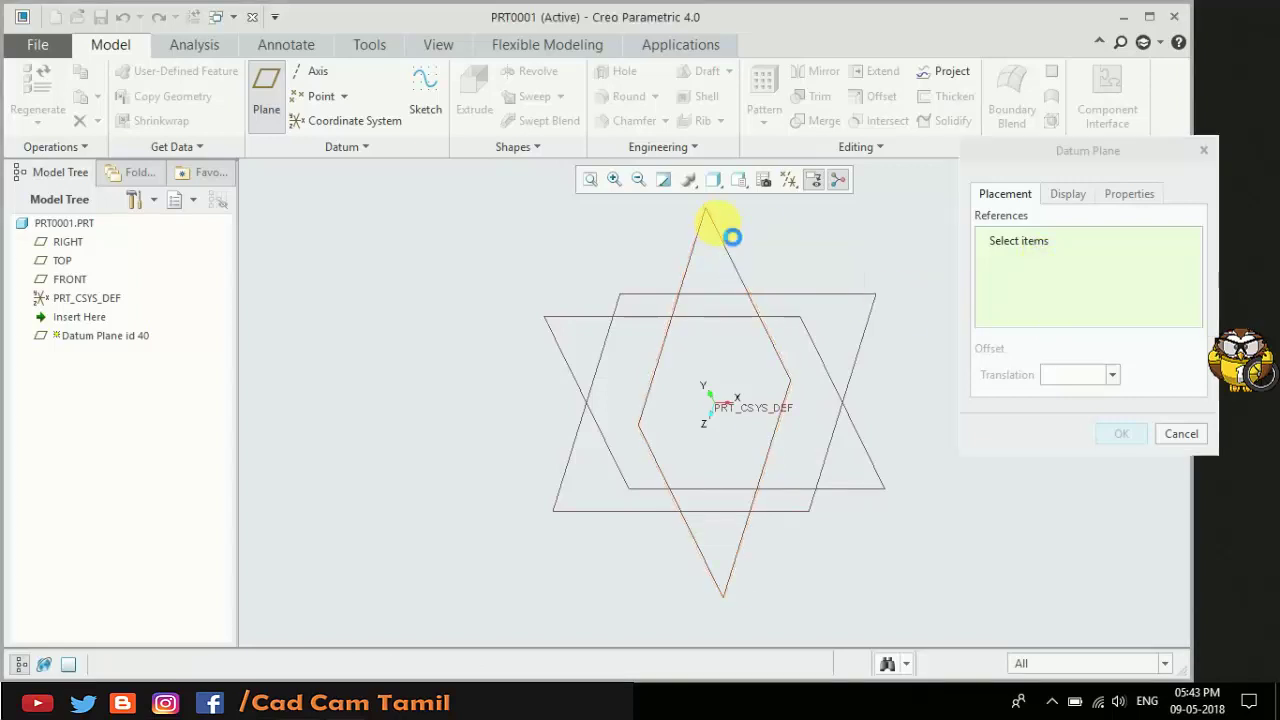
drag(718, 410, 830, 408)
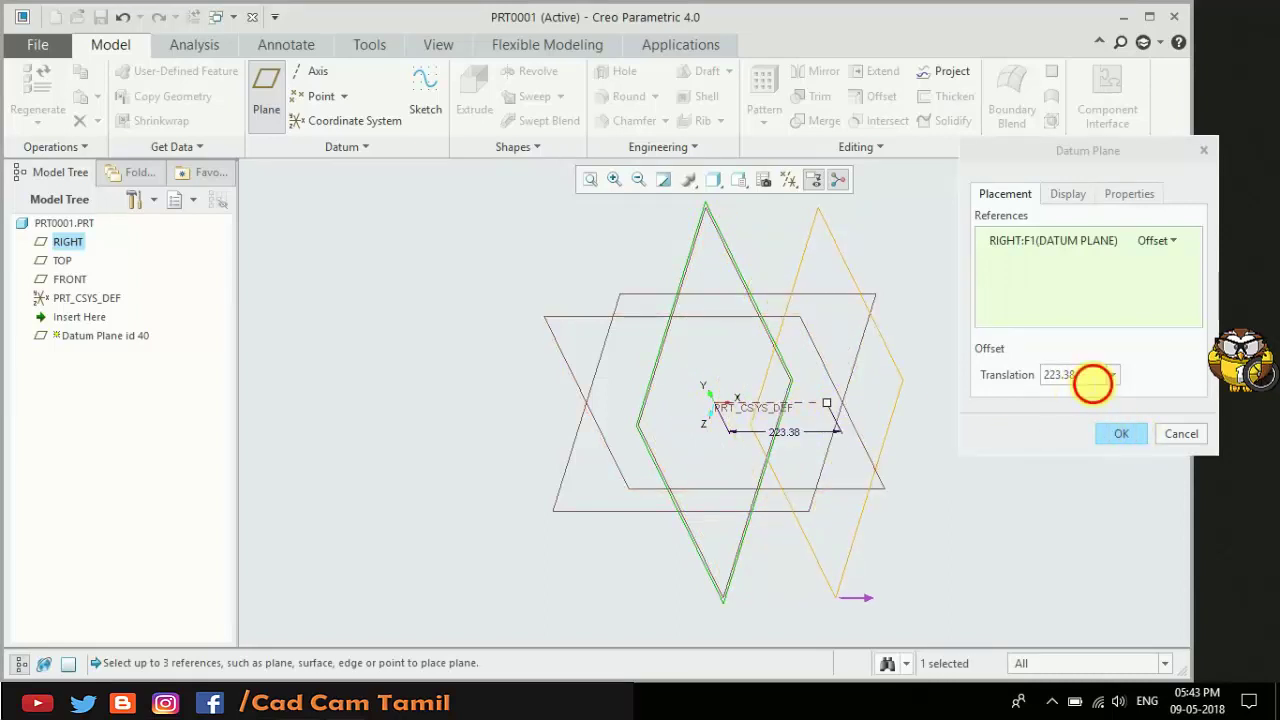
drag(1078, 375, 1020, 373)
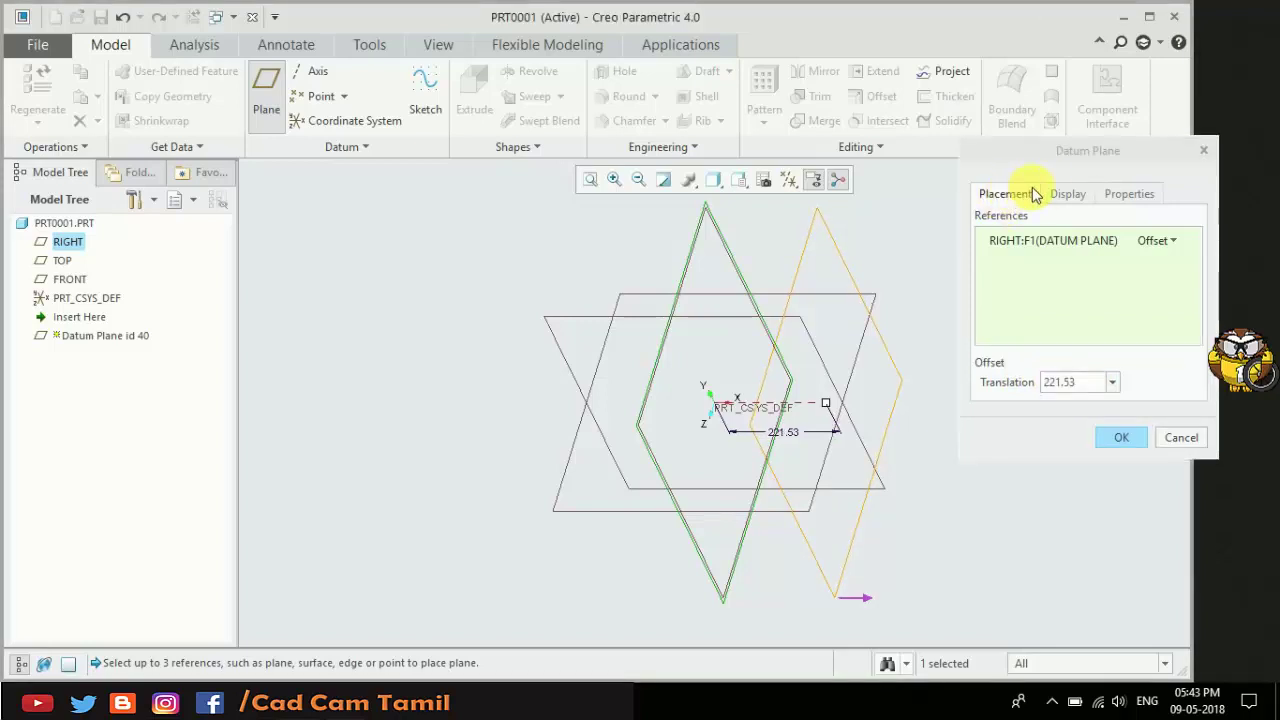
On the plane's Display settings, flip the normal direction and flip it back.
click(1061, 197)
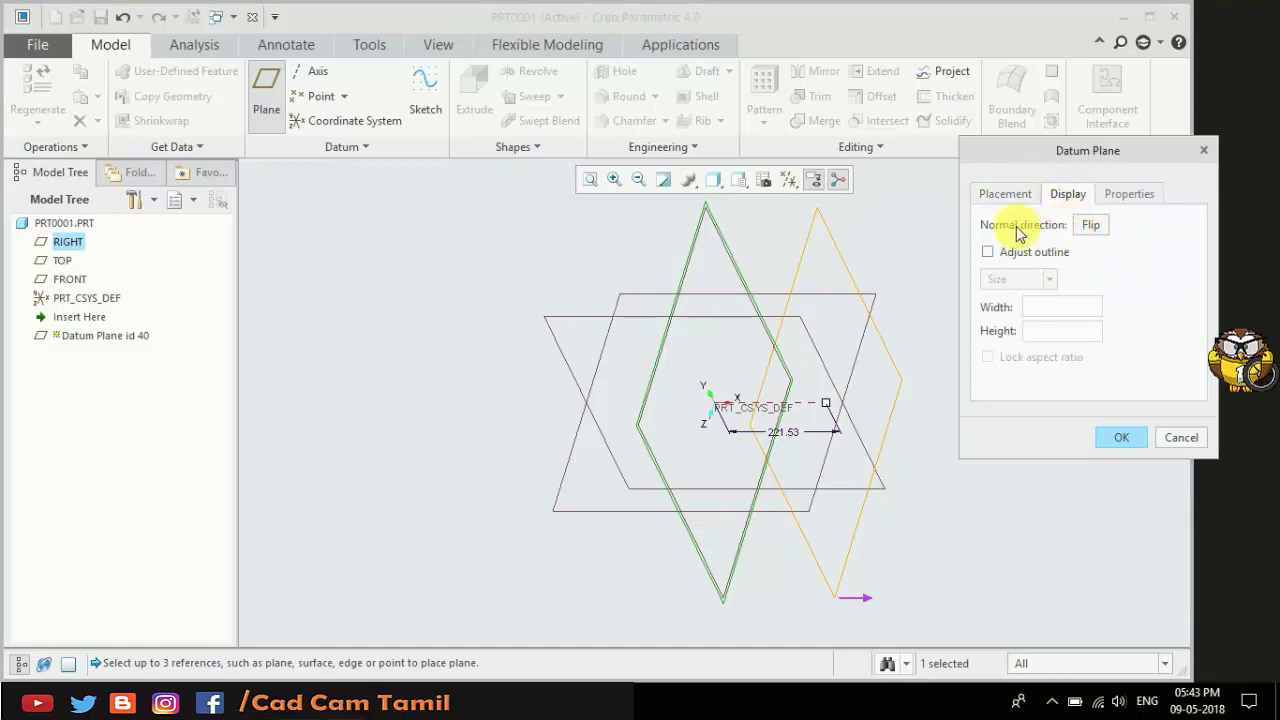
click(1085, 229)
click(1088, 229)
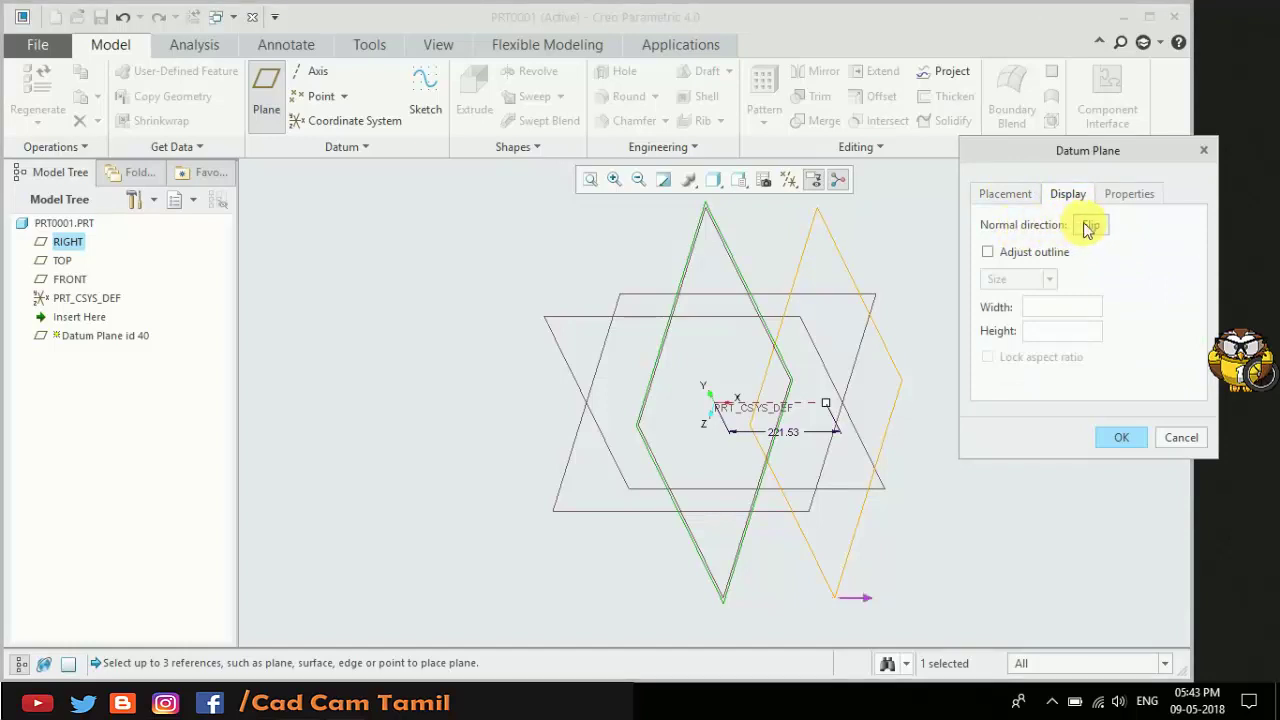
click(862, 600)
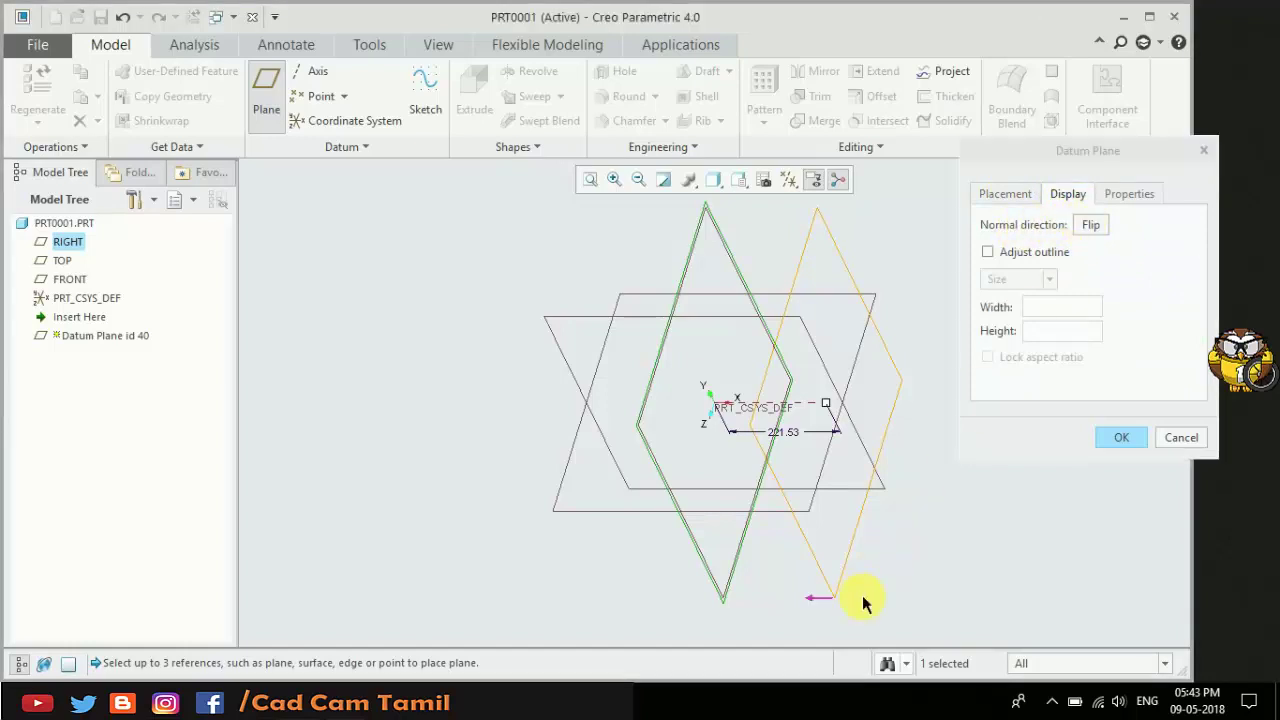
click(815, 600)
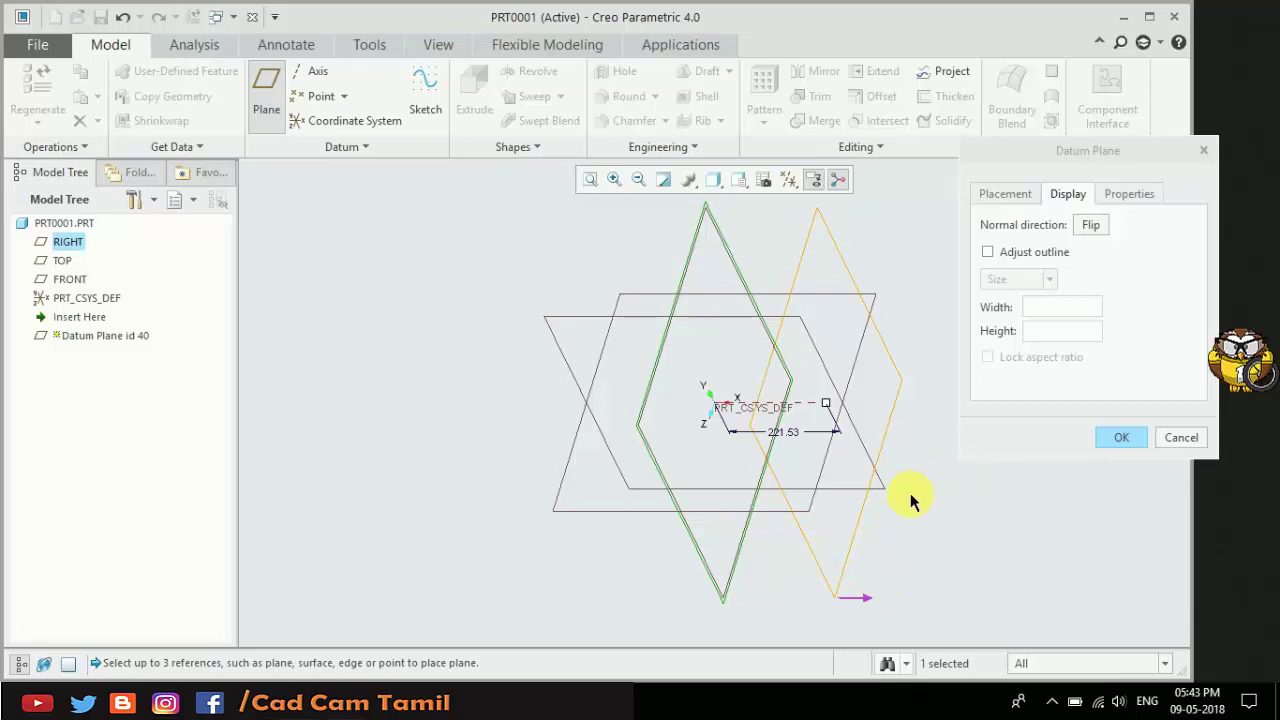
Enable Adjust outline and enlarge the plane outline to 310.44 by 368.88.
click(988, 252)
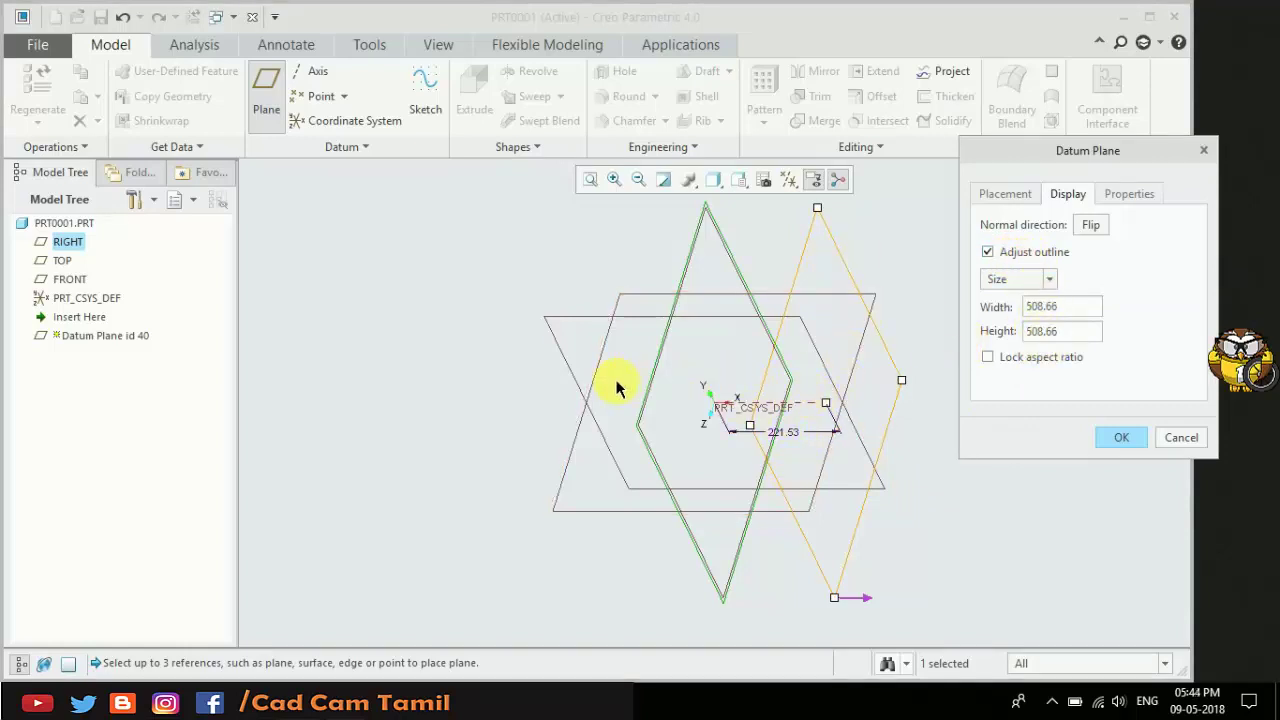
click(750, 426)
mouse_move(750, 426)
mouse_down()
mouse_move(572, 478)
mouse_move(806, 423)
mouse_move(845, 432)
mouse_move(845, 470)
mouse_up()
double_click(1045, 306)
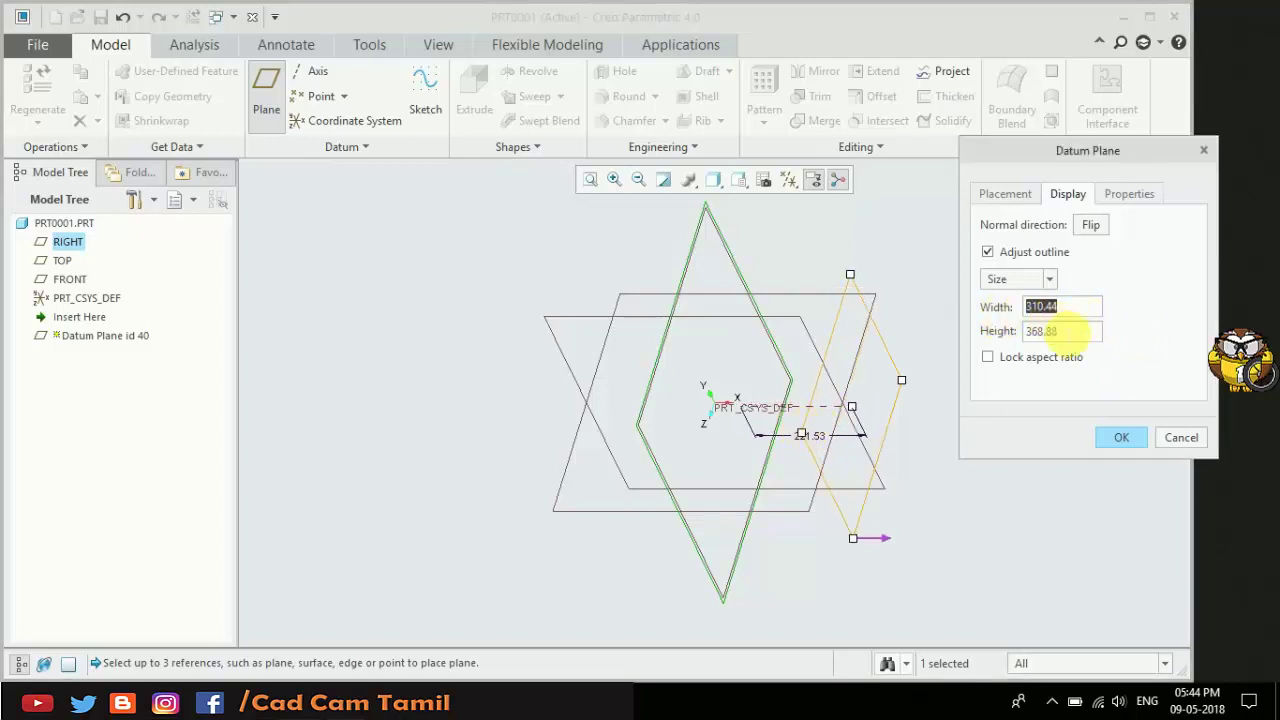
double_click(1062, 333)
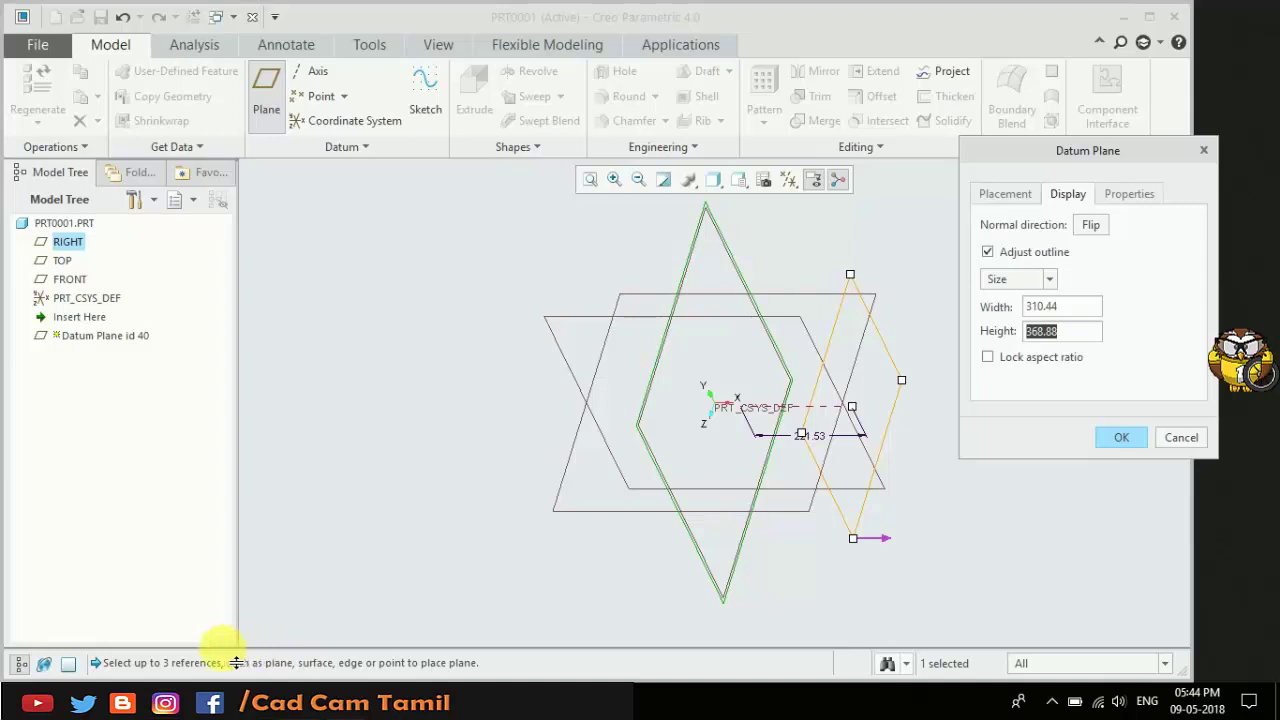
Keep the default name DTM1 in Properties and finish the plane.
click(1128, 194)
double_click(1100, 230)
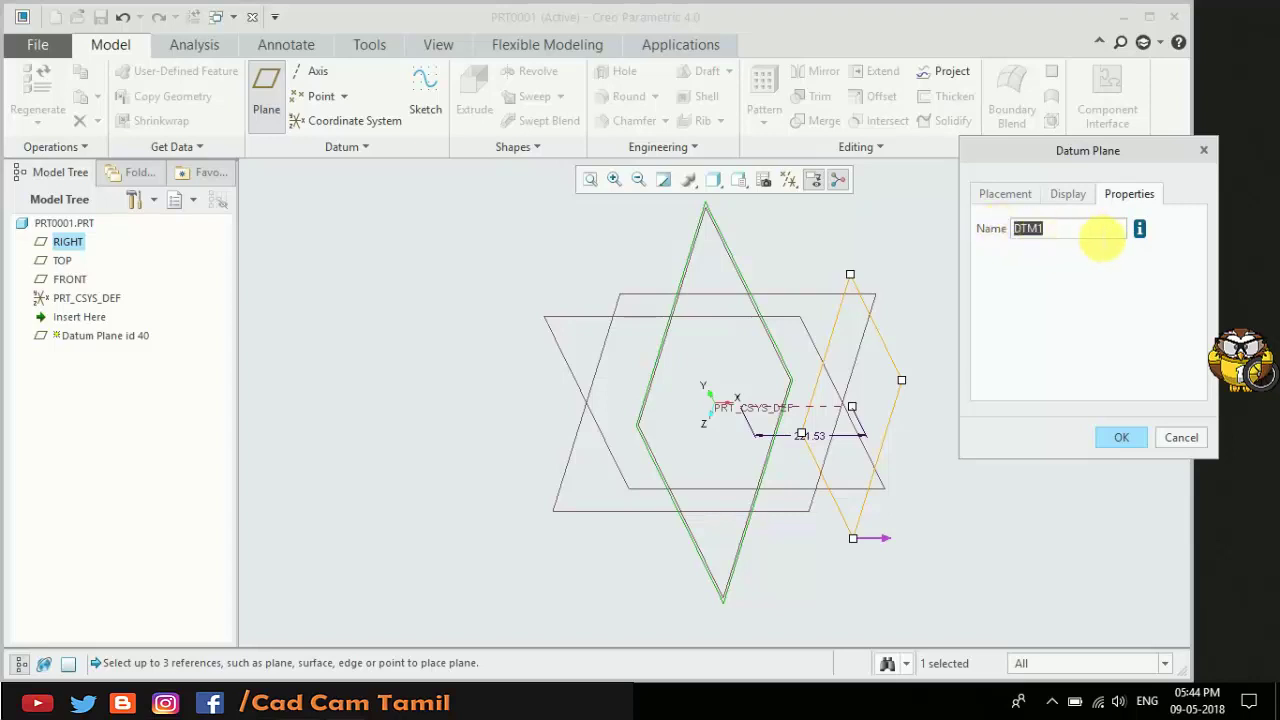
click(1073, 233)
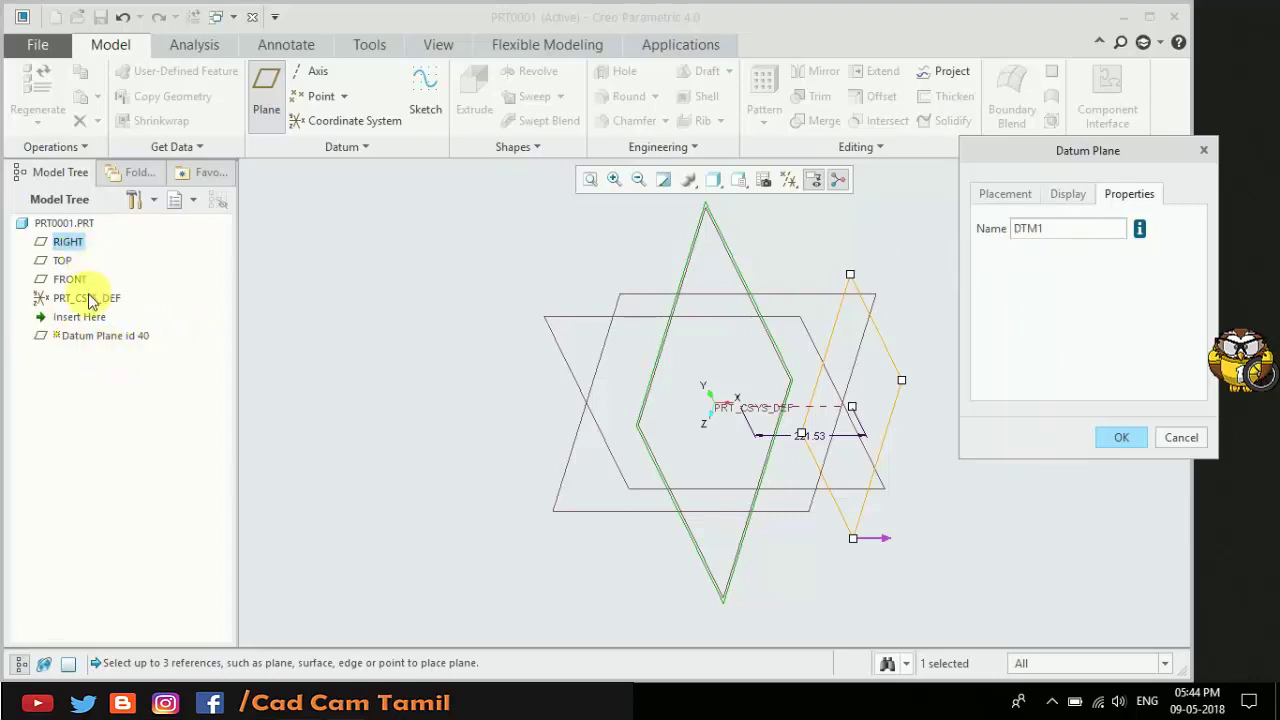
click(1120, 440)
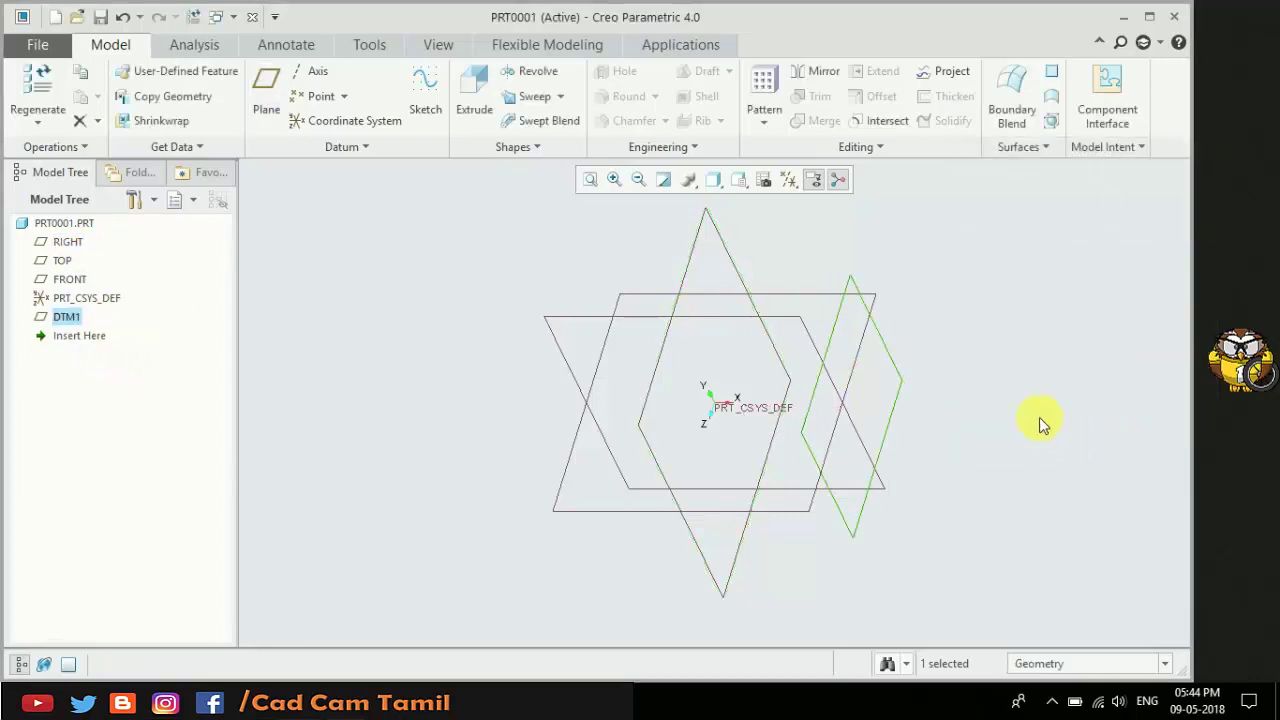
Try renaming DTM1 to 'Plane 1' in the Model Tree, which is rejected.
click(77, 324)
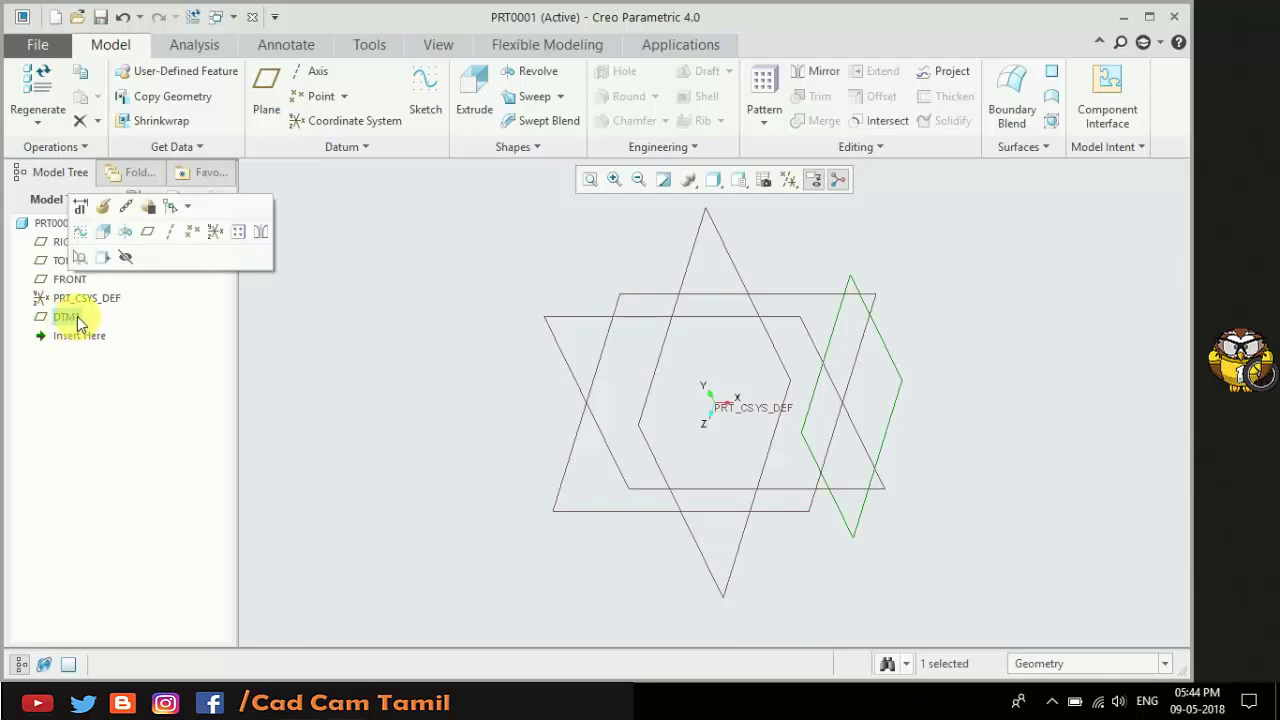
right_click(72, 318)
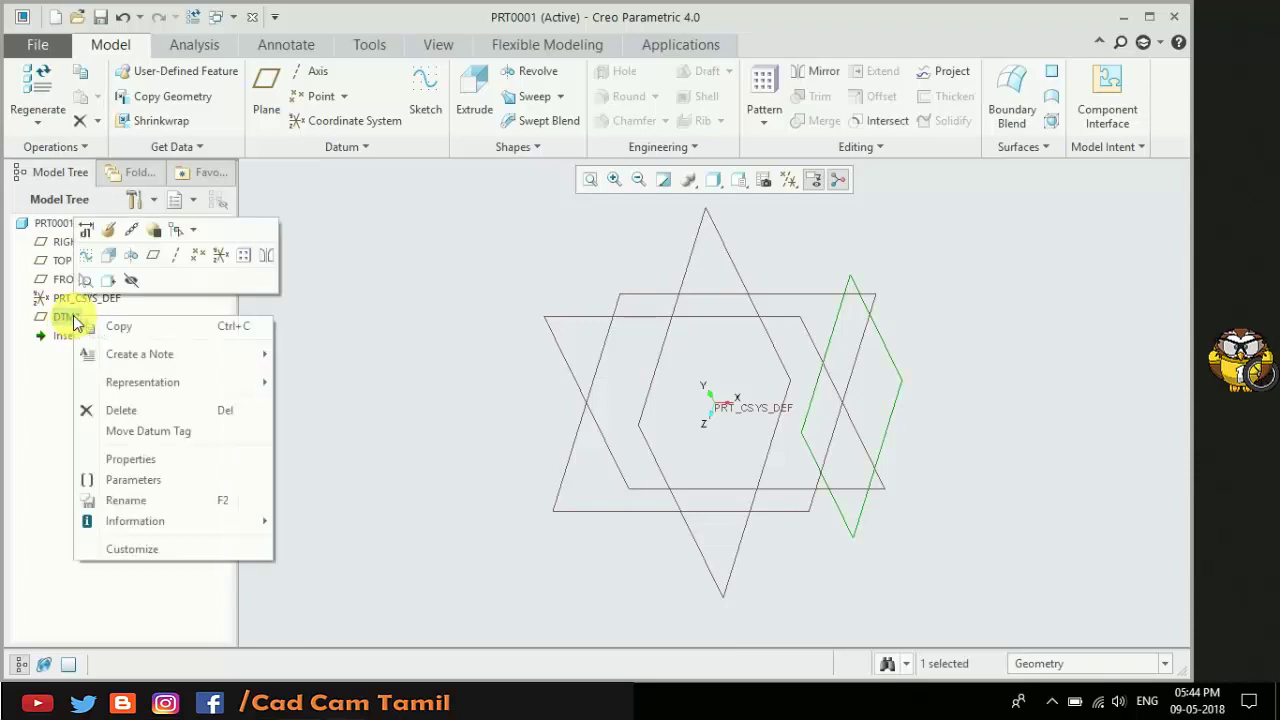
click(145, 503)
text(Plane 1)
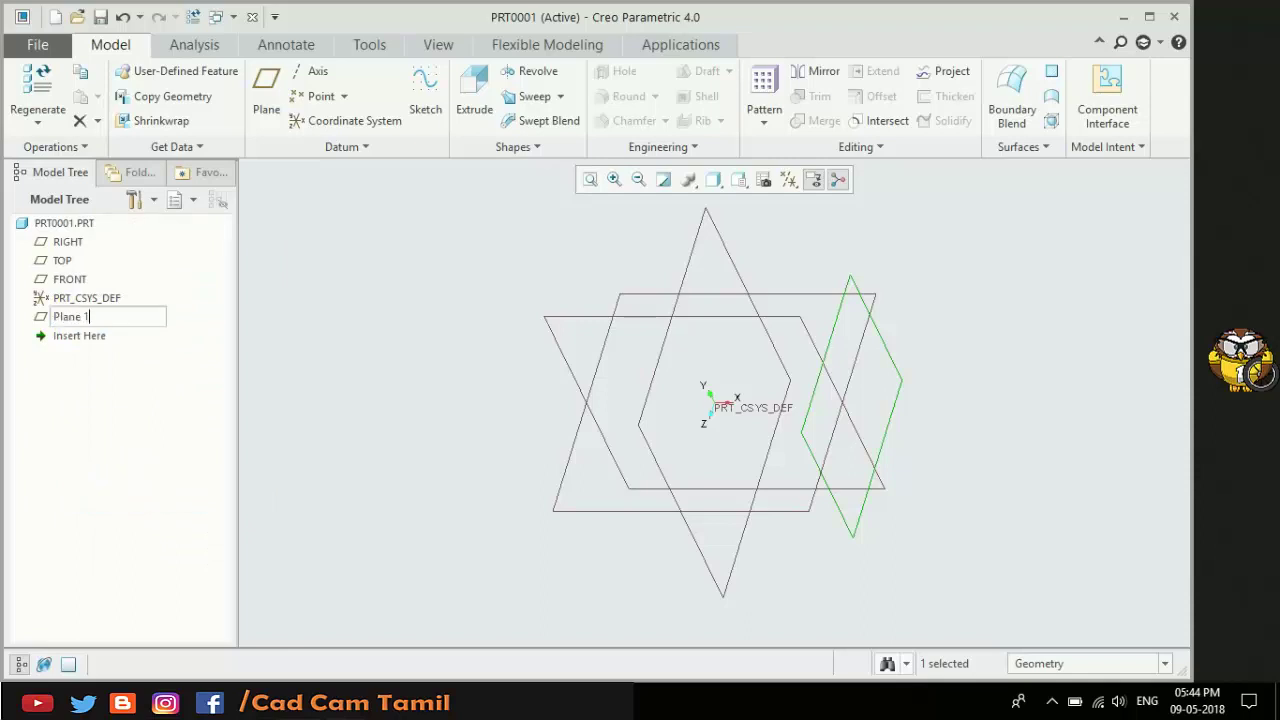
key(Return)
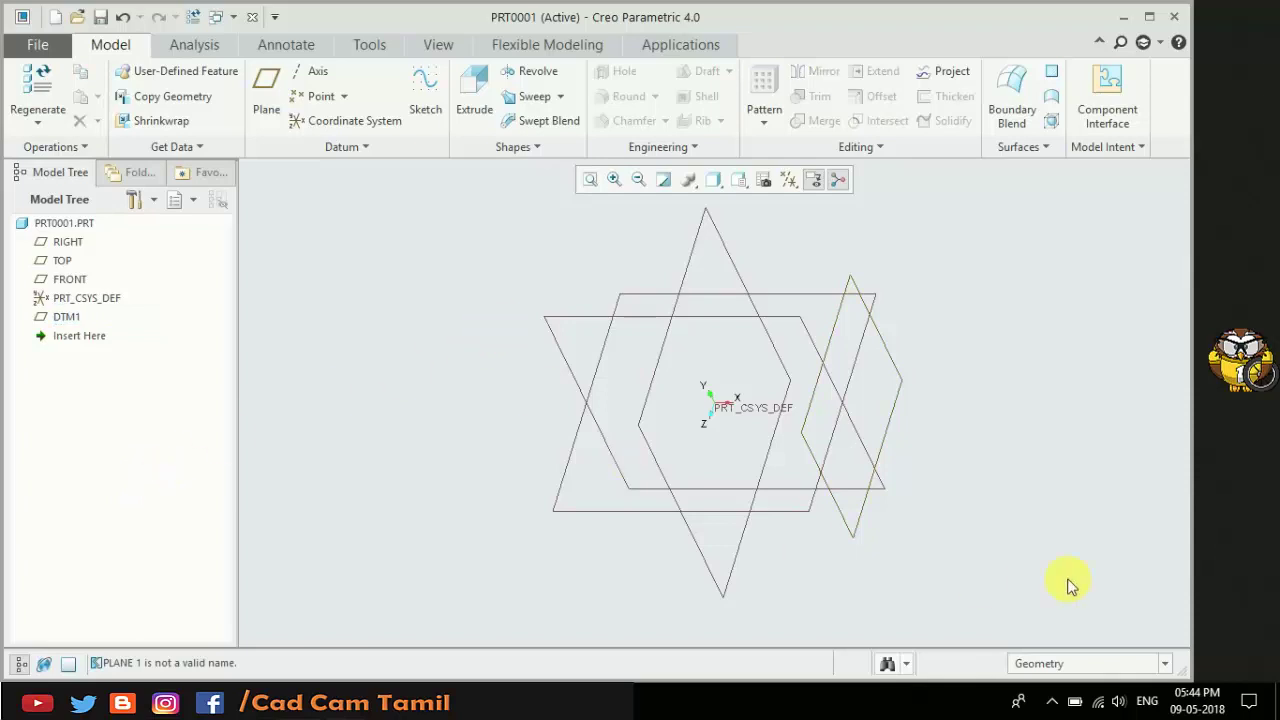
Orbit and zoom the view to see the datum planes in 3D.
click(902, 370)
mouse_move(966, 371)
middle_down()
mouse_move(943, 429)
mouse_move(1000, 340)
mouse_move(943, 386)
mouse_move(1057, 380)
mouse_move(1026, 391)
mouse_move(1040, 415)
mouse_move(980, 434)
mouse_move(935, 357)
middle_up()
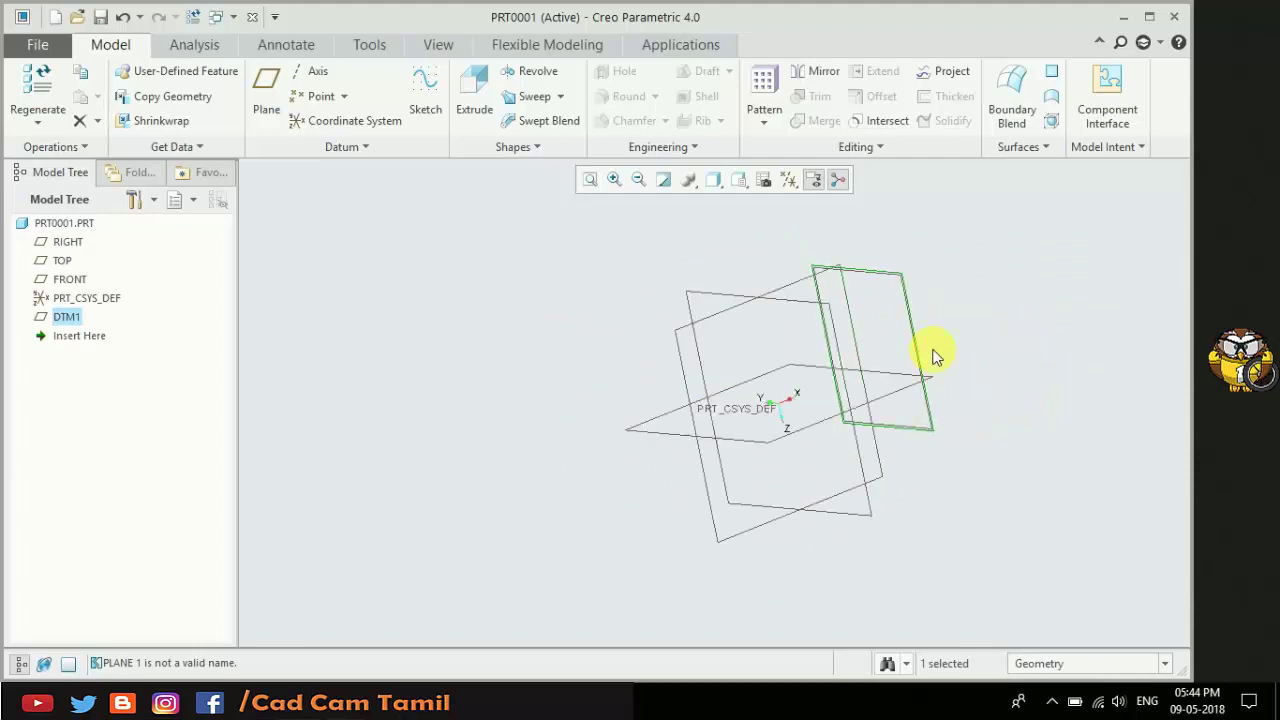
scroll(1050, 390, up, 2)
scroll(1042, 397, up, 1)
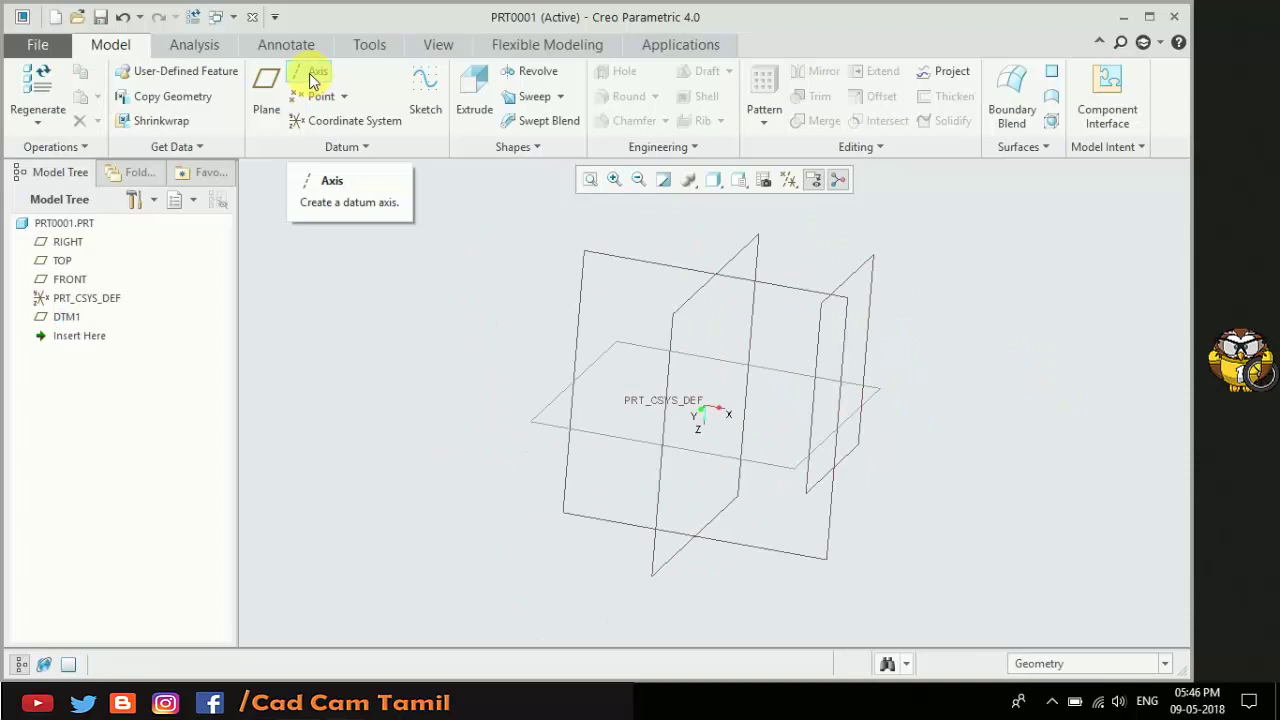
Create datum axis A_1 normal to TOP, dimensioned from the RIGHT and FRONT planes.
click(313, 78)
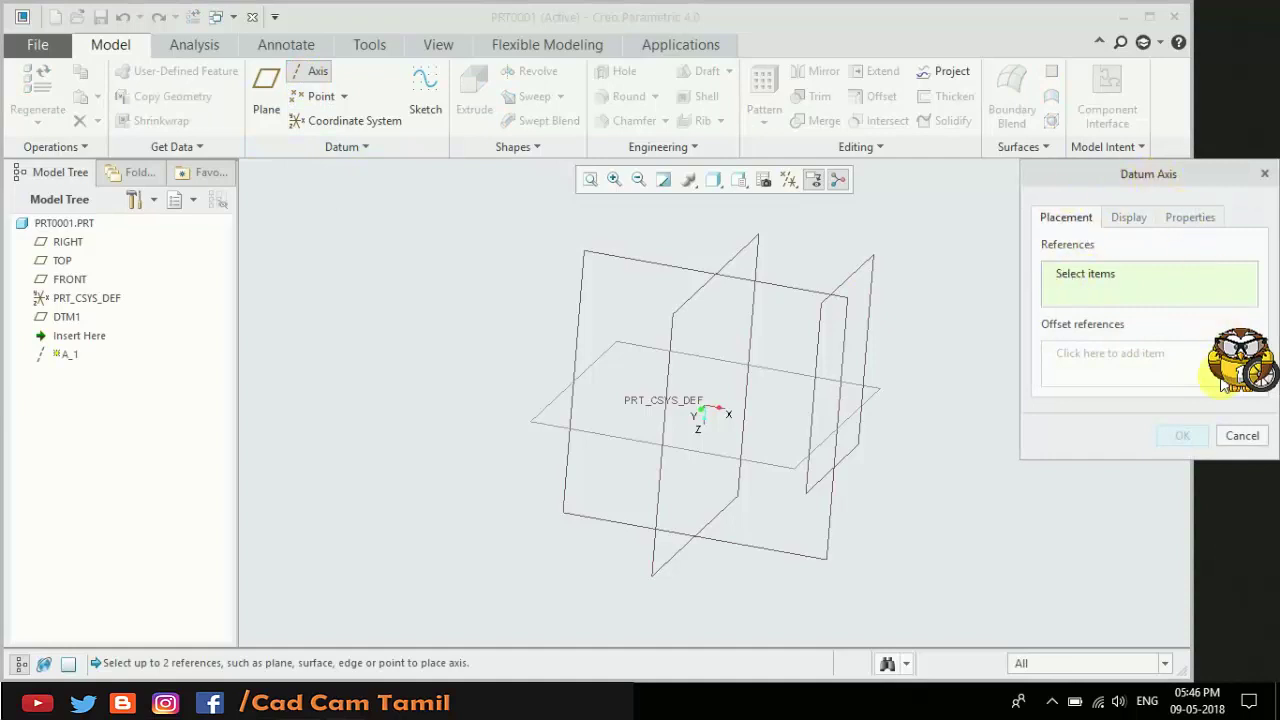
click(757, 287)
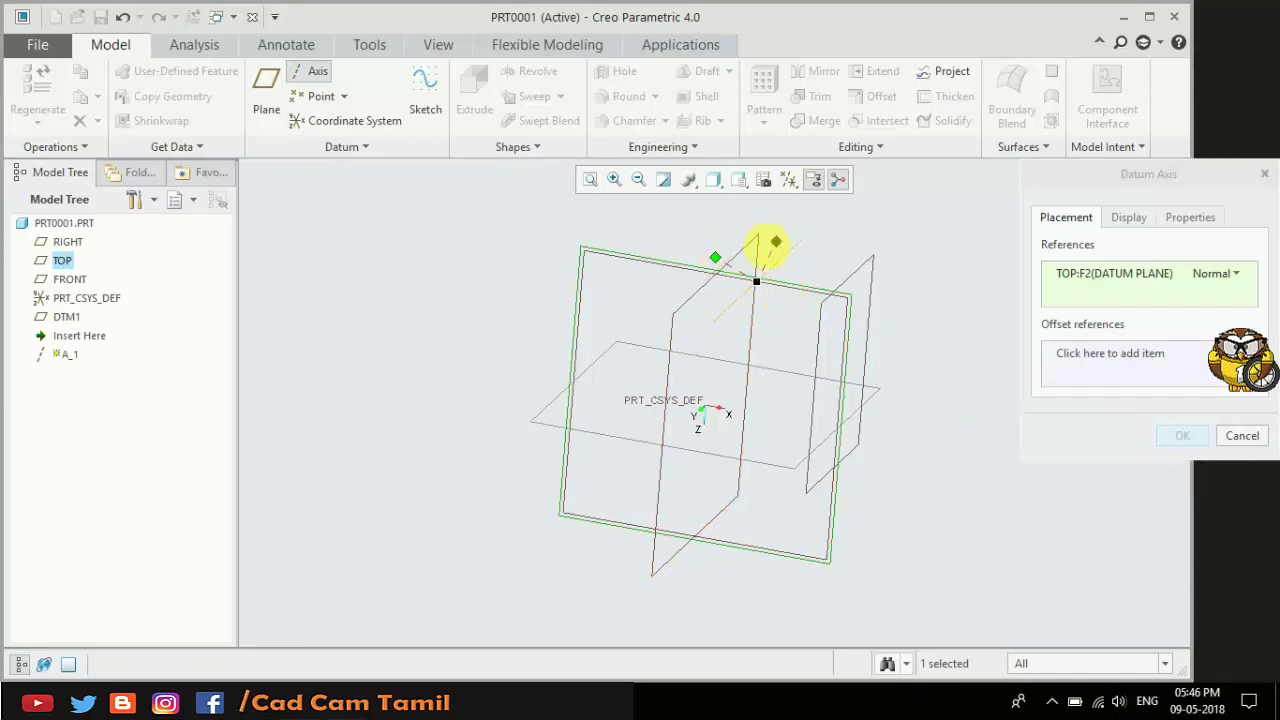
mouse_move(715, 257)
mouse_down()
mouse_move(713, 284)
mouse_move(738, 301)
mouse_up()
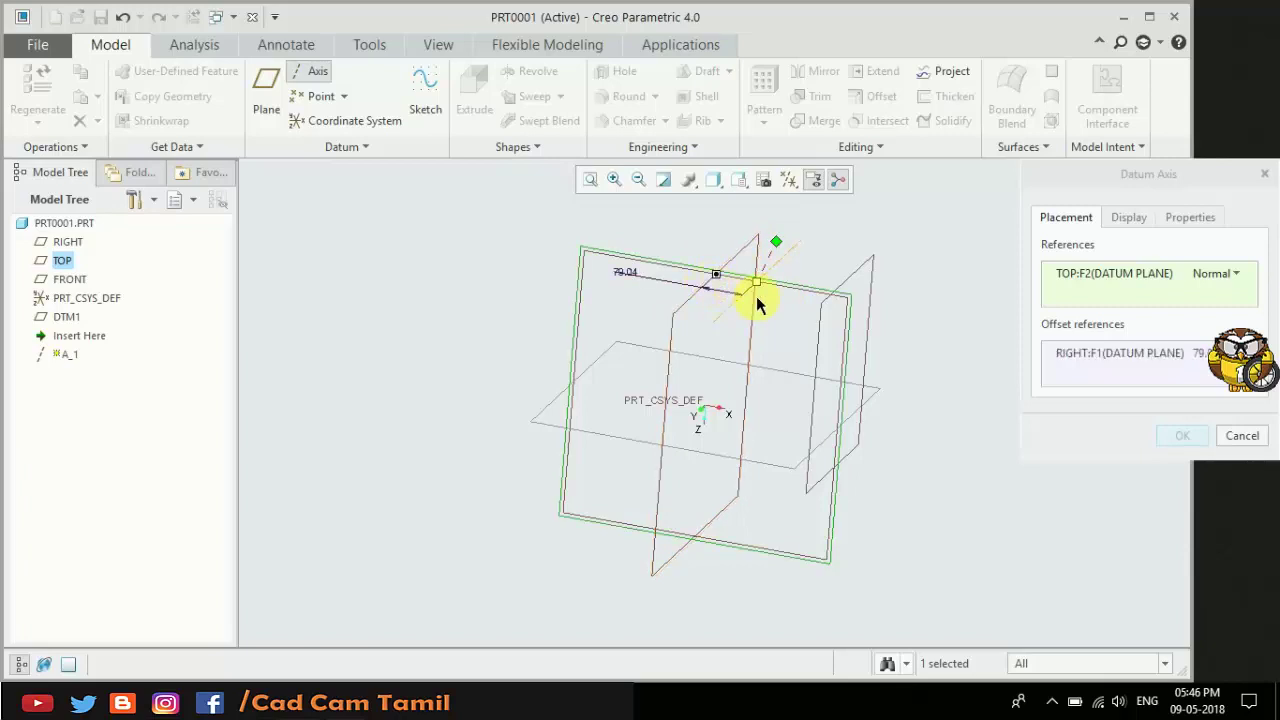
mouse_move(808, 260)
mouse_down()
mouse_move(849, 292)
mouse_move(789, 371)
mouse_up()
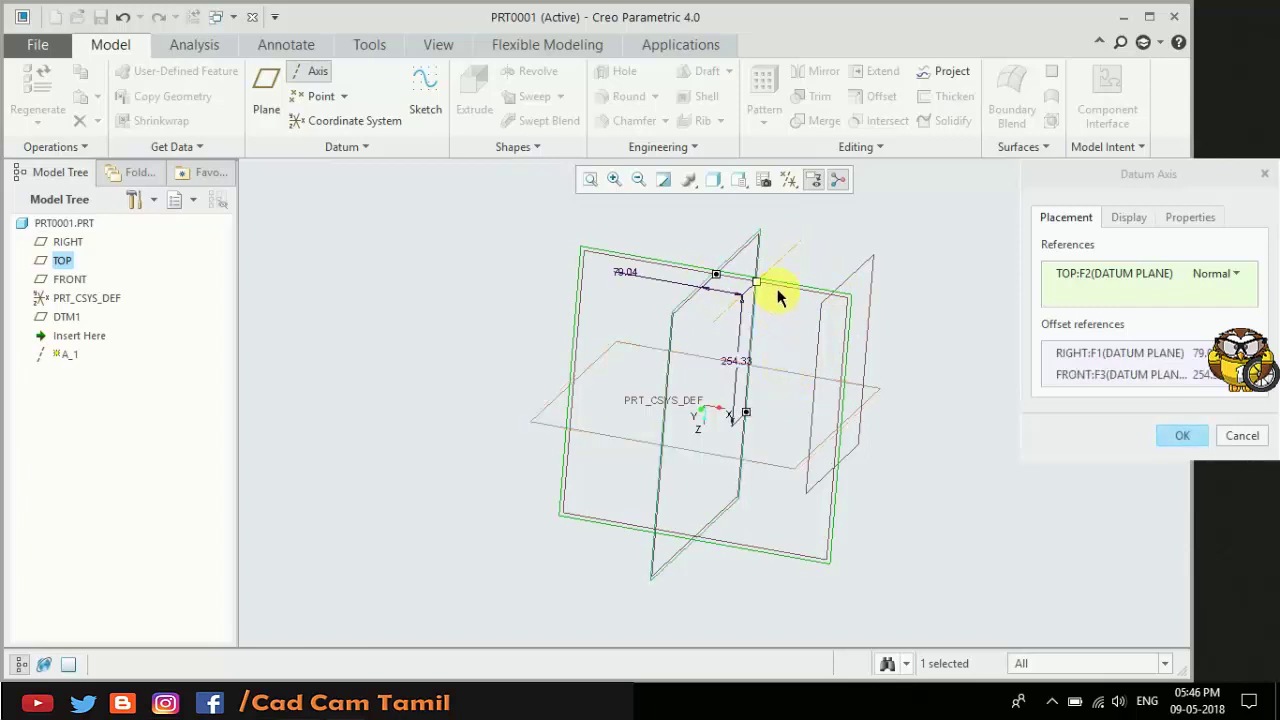
scroll(766, 290, down, 2)
mouse_move(735, 280)
mouse_down()
mouse_move(744, 381)
mouse_move(766, 357)
mouse_up()
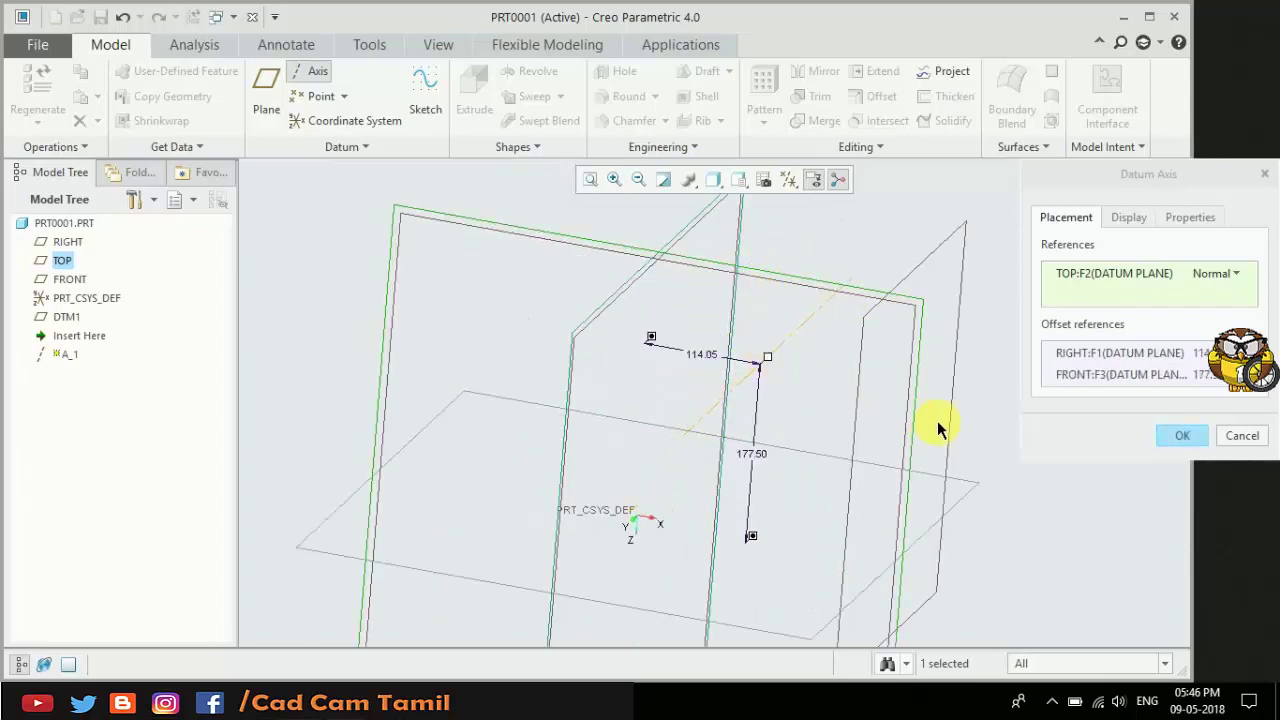
click(1180, 439)
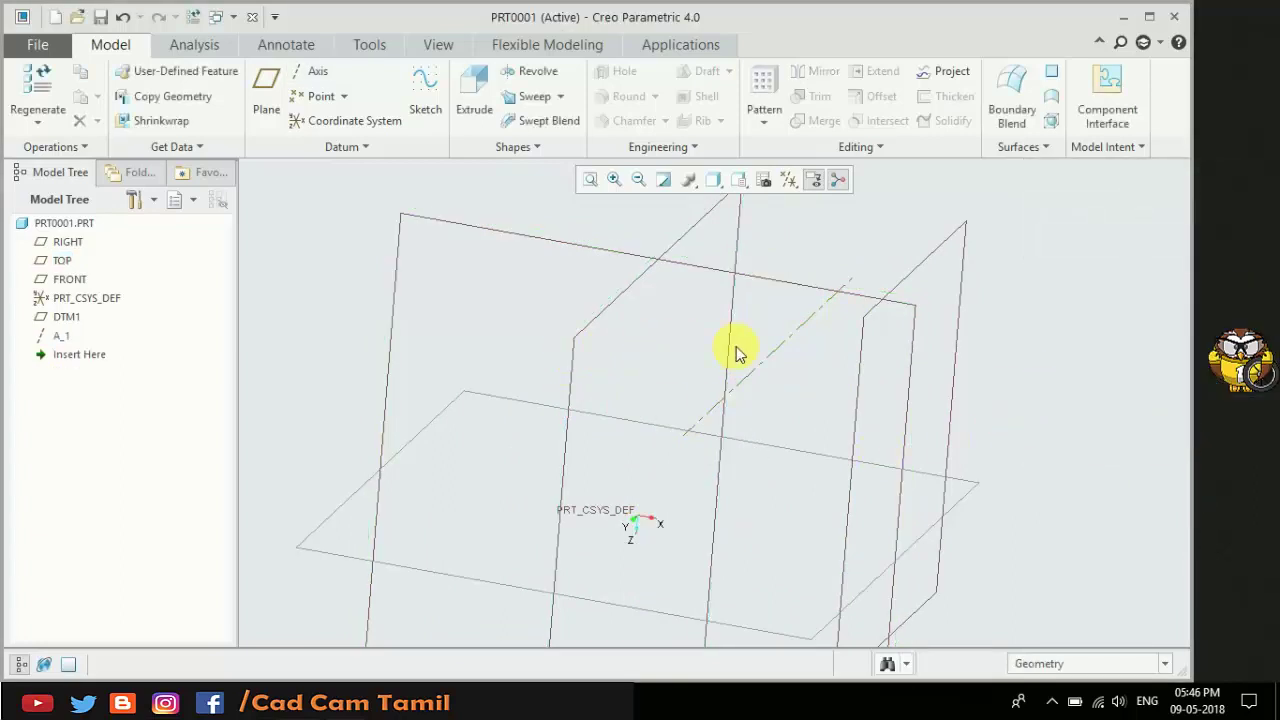
Start an axis through TOP and RIGHT, then cancel and discard it.
click(314, 73)
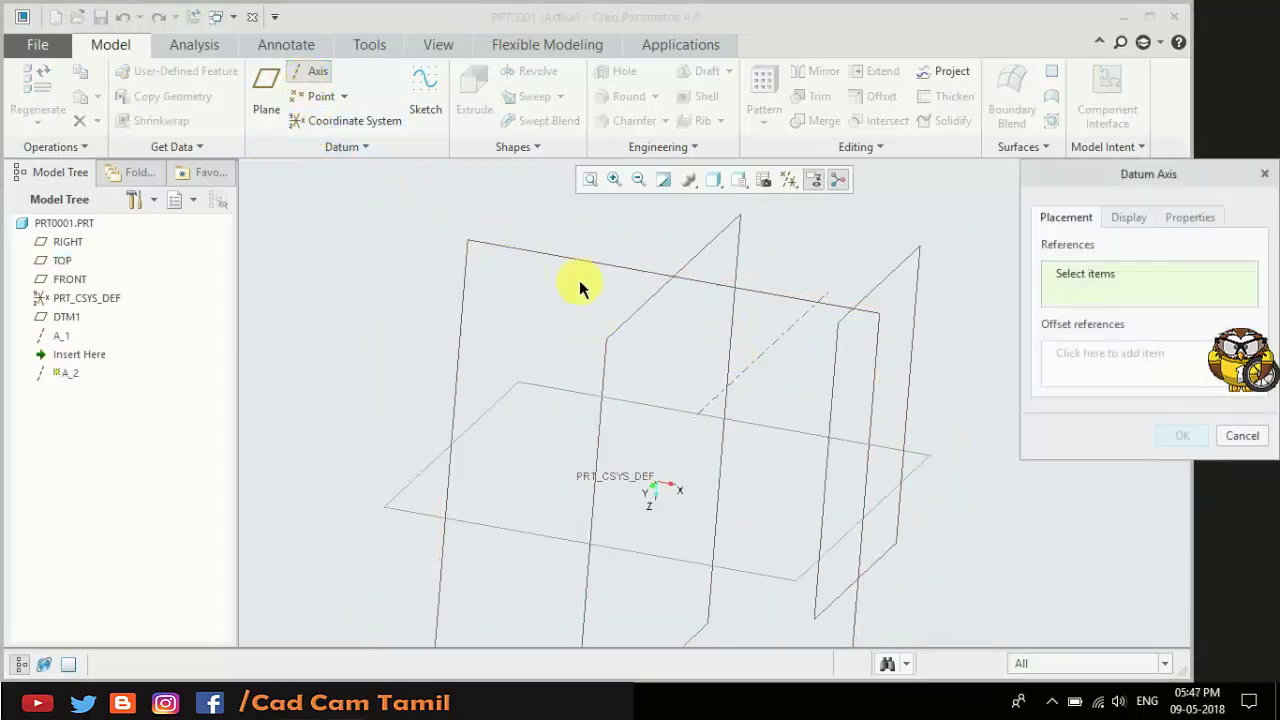
click(643, 268)
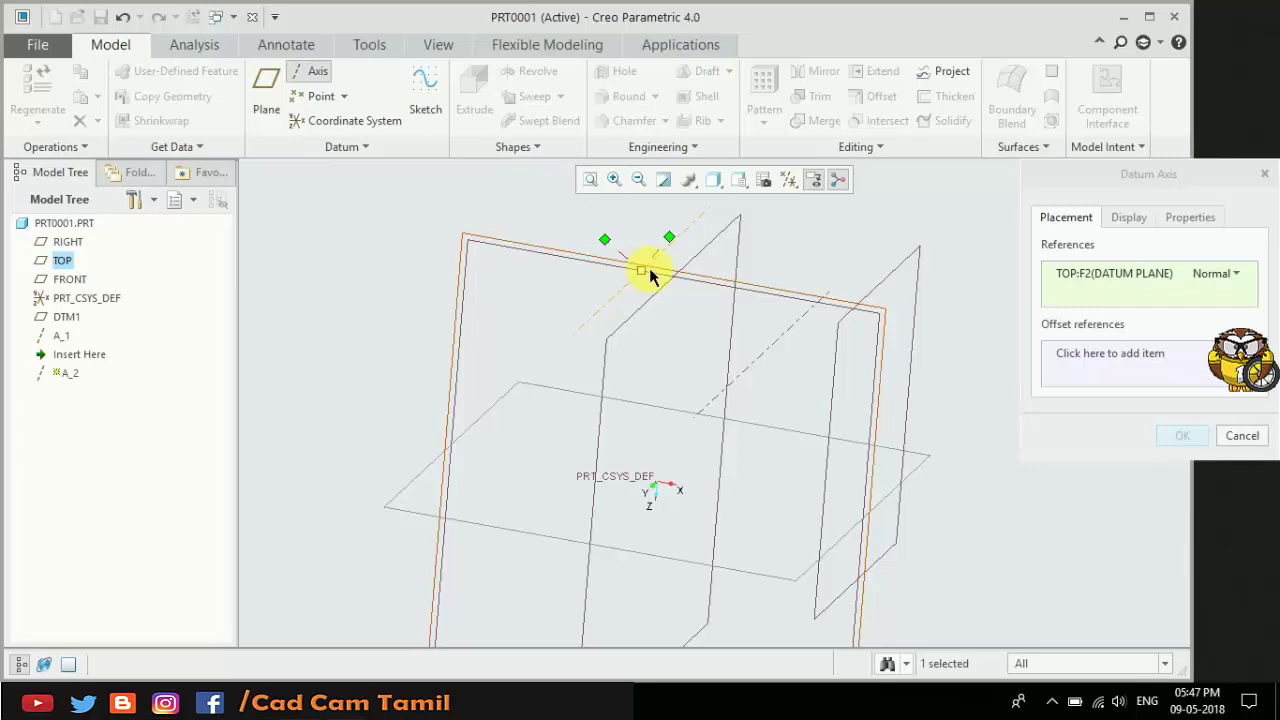
ctrl+click(670, 276)
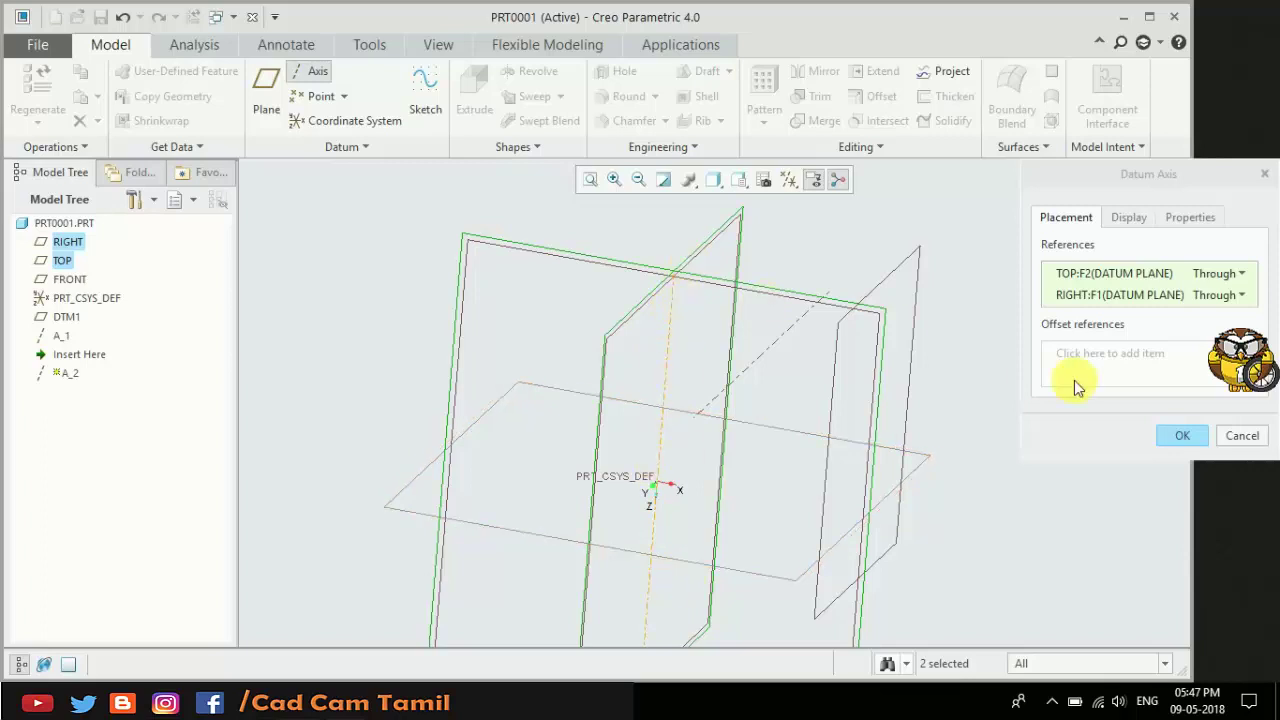
click(1222, 436)
click(640, 386)
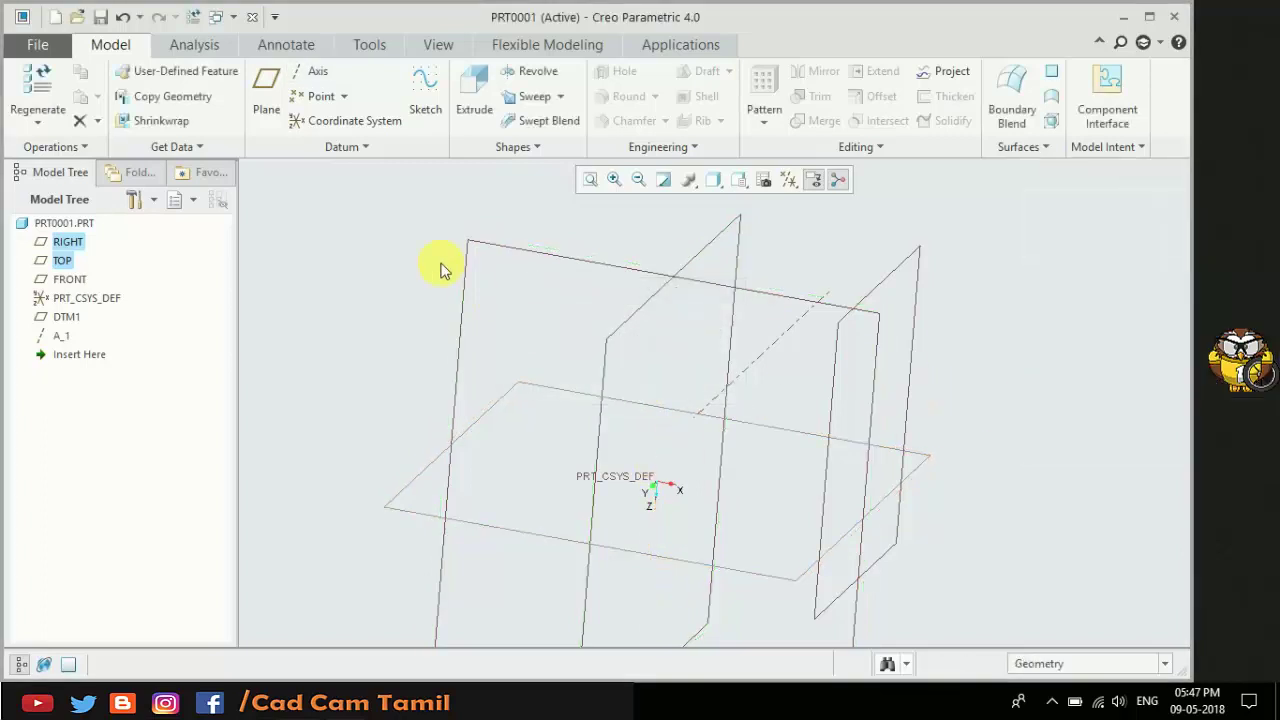
Create datum axis A_2 through the FRONT and RIGHT planes.
click(317, 71)
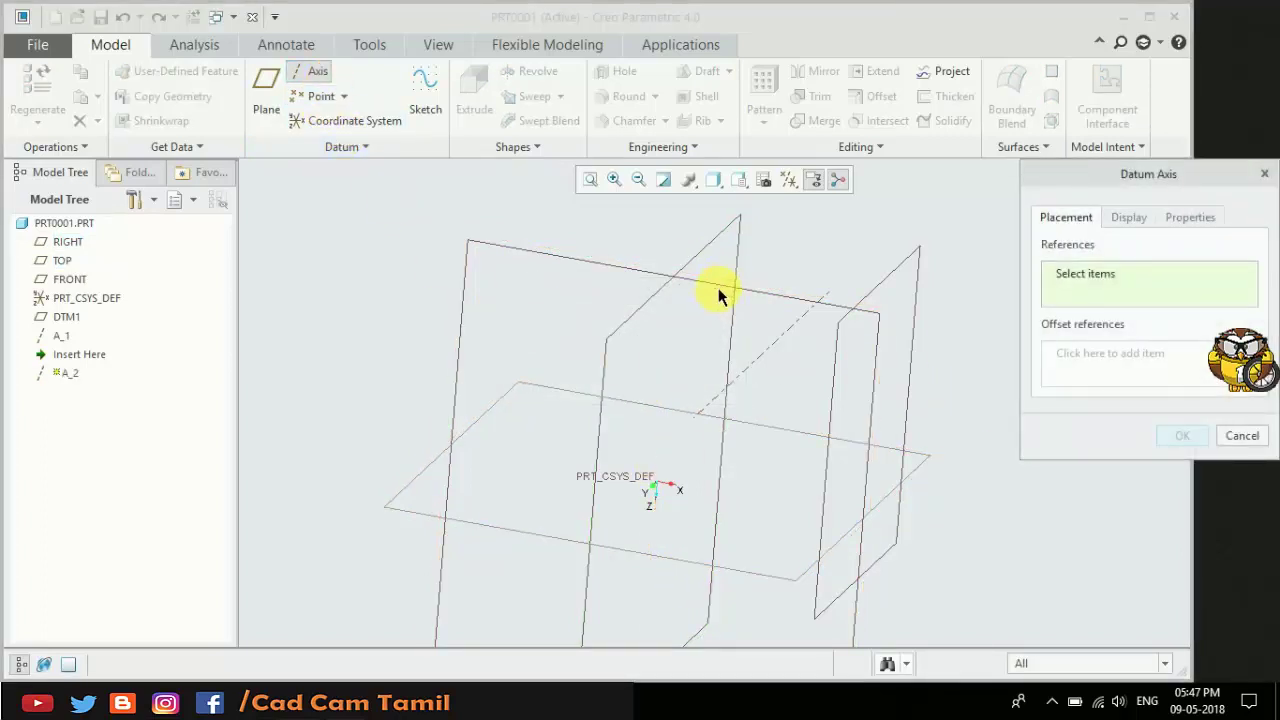
click(734, 572)
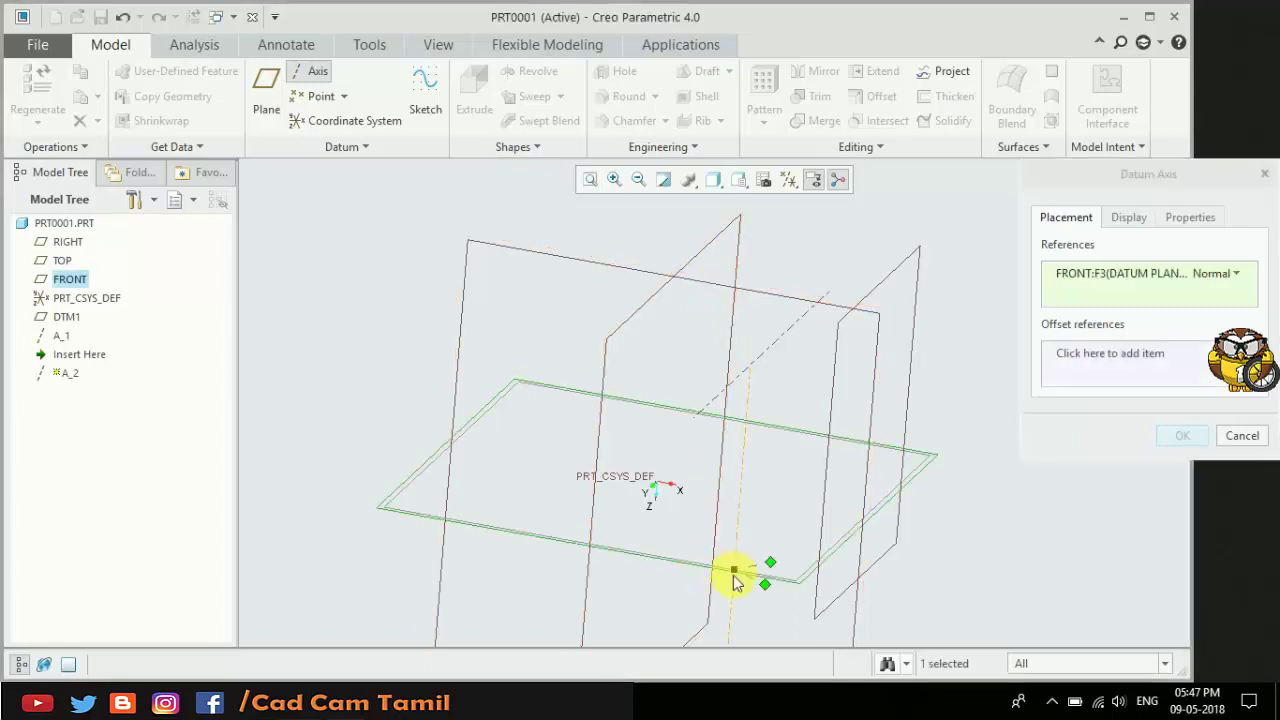
ctrl+click(690, 266)
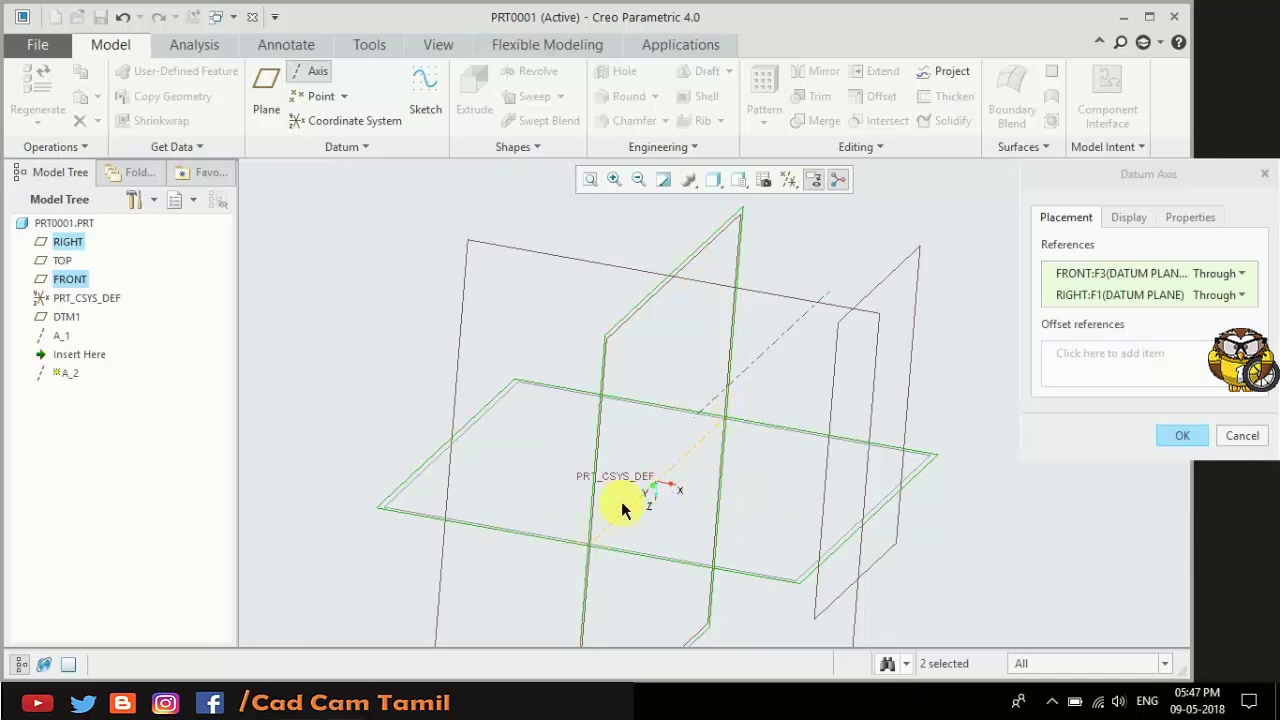
click(1188, 443)
scroll(637, 293, up, 3)
scroll(652, 478, down, 2)
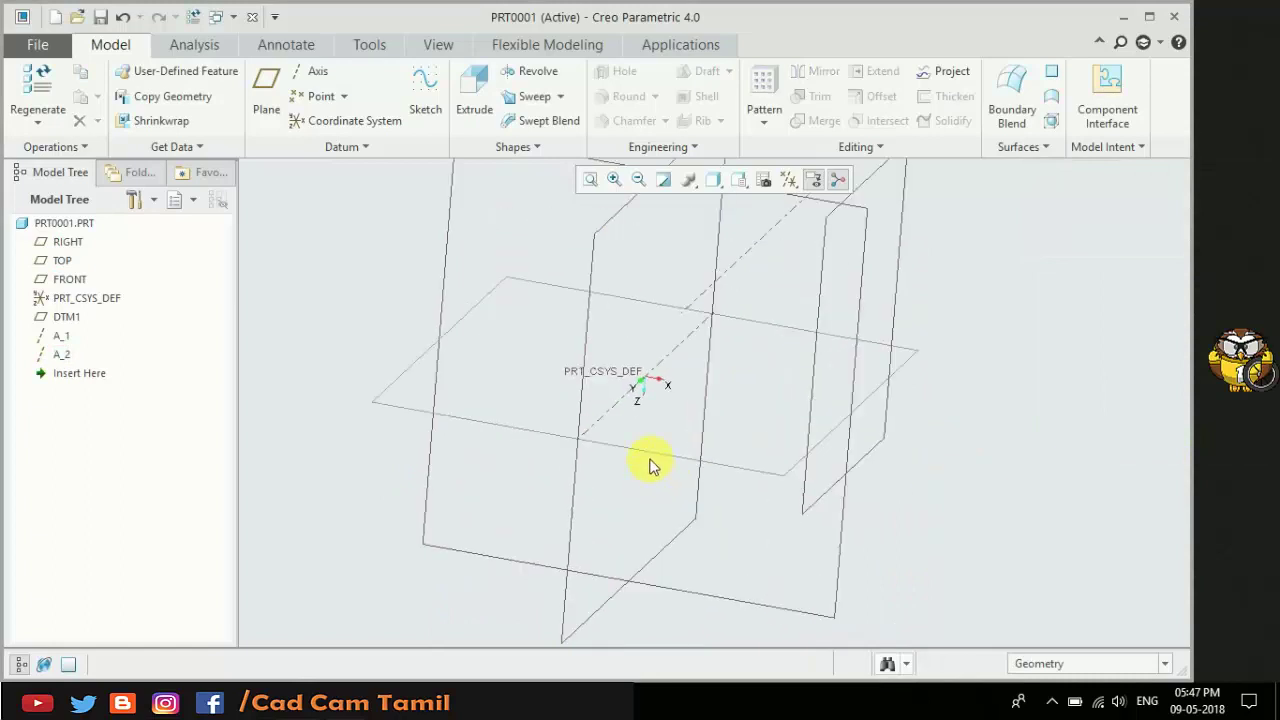
Place a trial datum point on FRONT offset from TOP, discard it, and start a new plane.
click(302, 108)
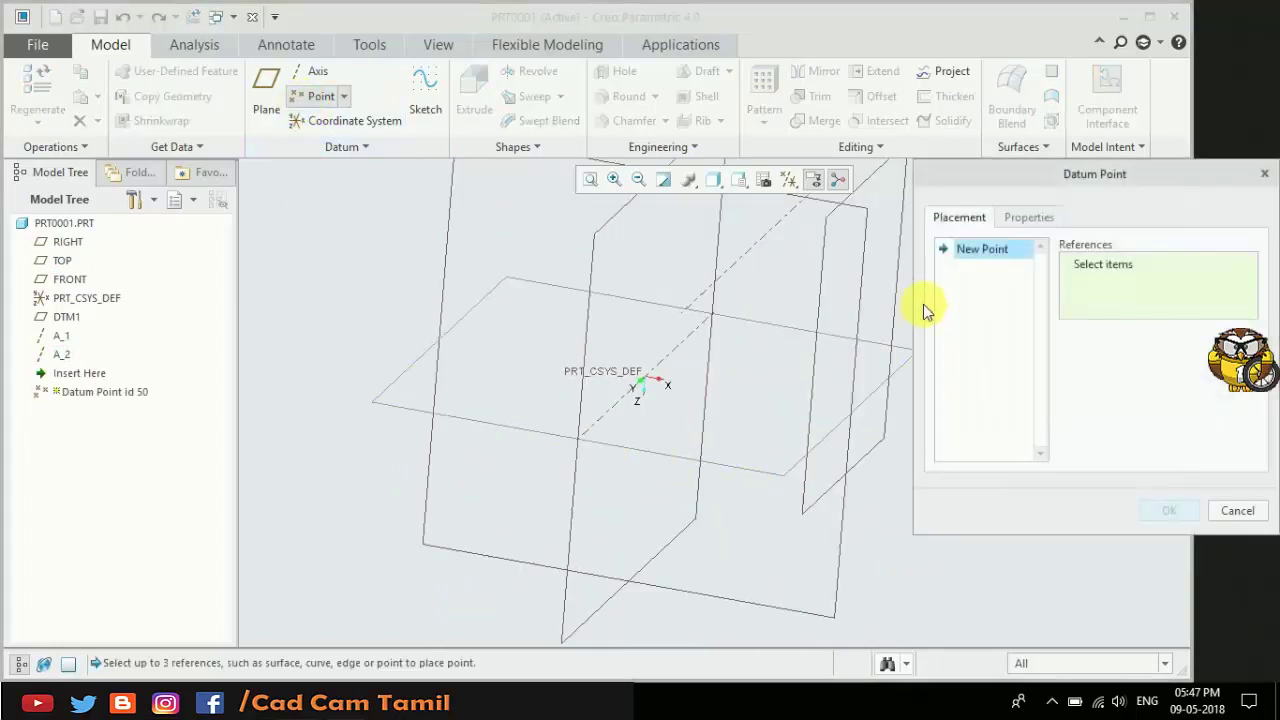
click(375, 407)
drag(402, 415, 411, 377)
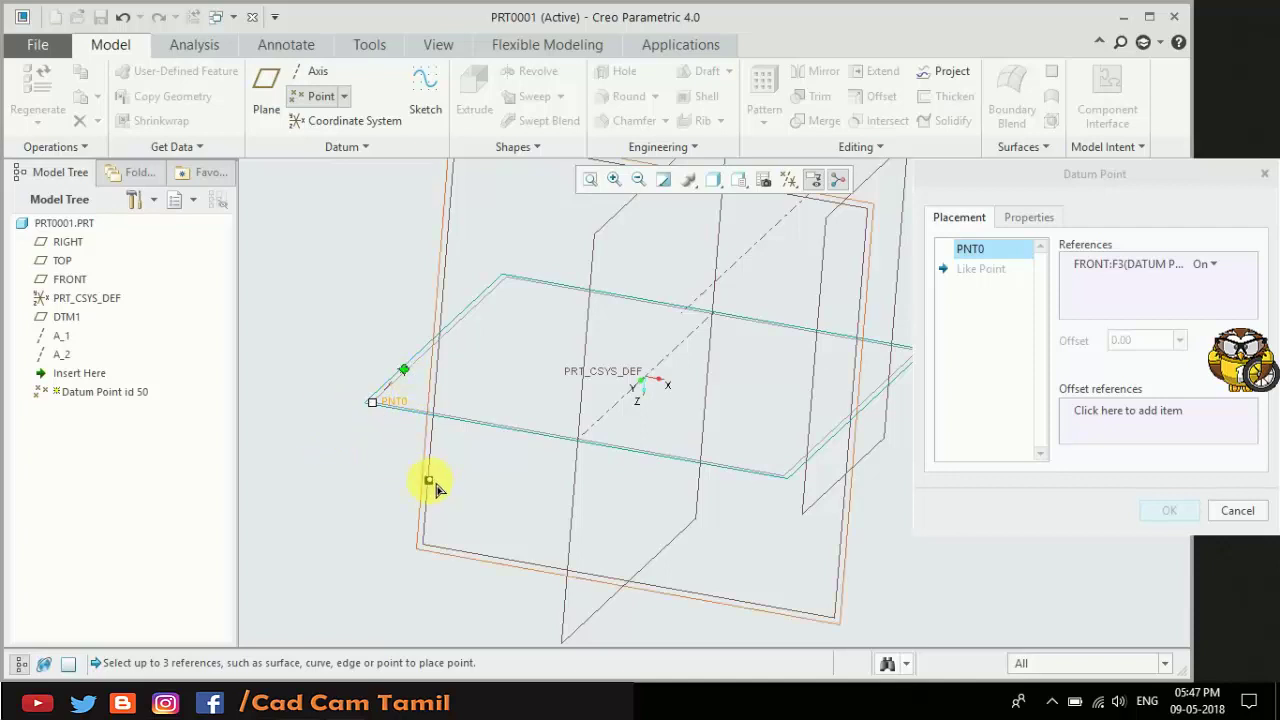
drag(336, 418, 424, 480)
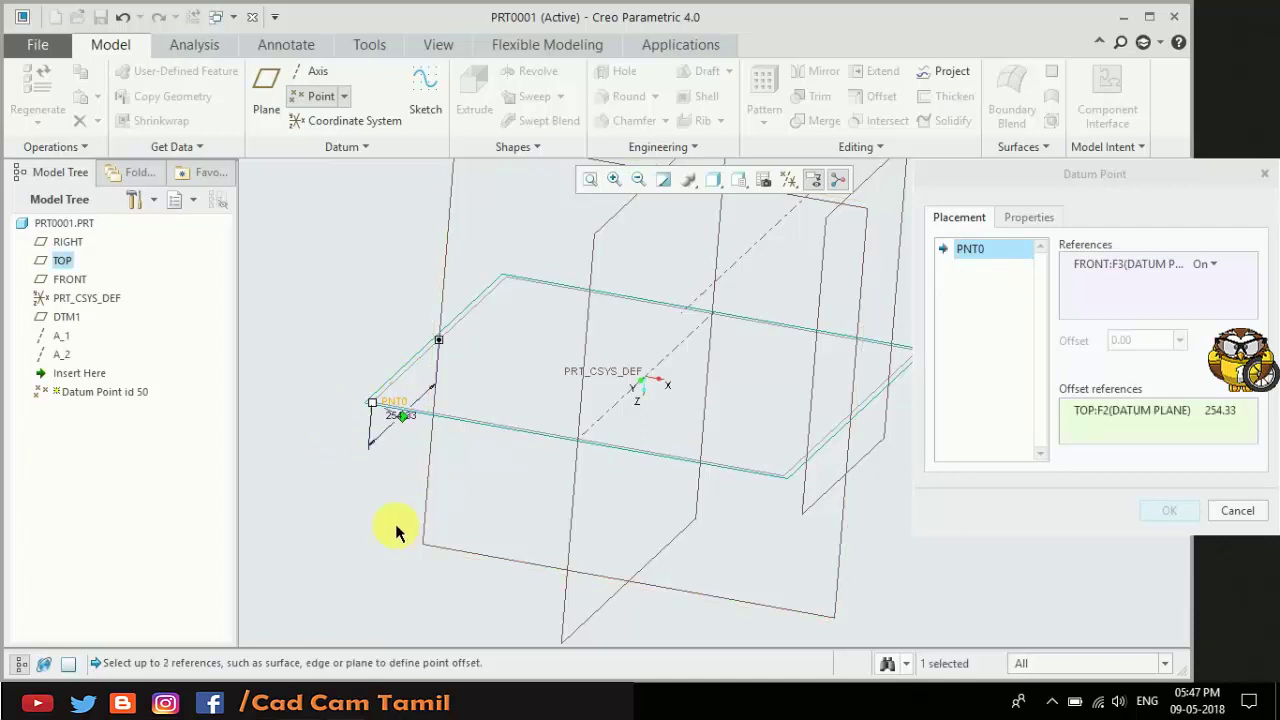
click(1237, 511)
click(641, 388)
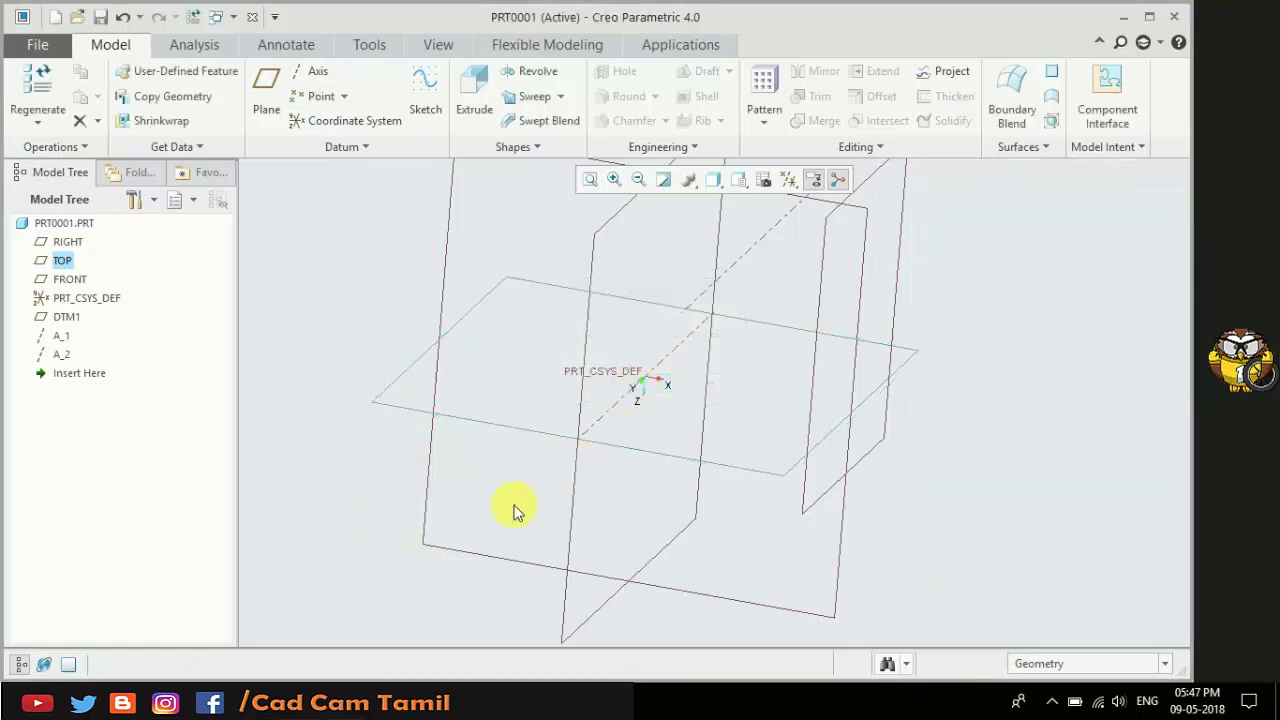
click(266, 85)
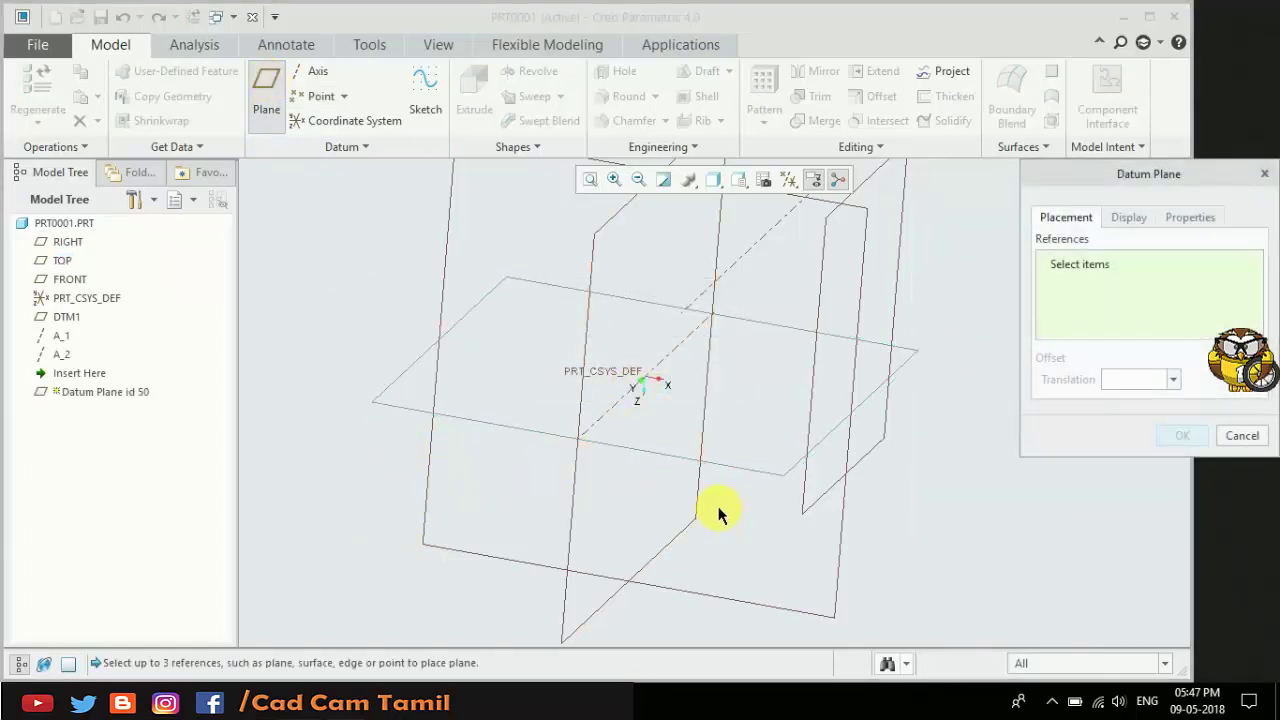
Create DTM2 through axis A_2, rotated 55° from the RIGHT plane.
click(708, 372)
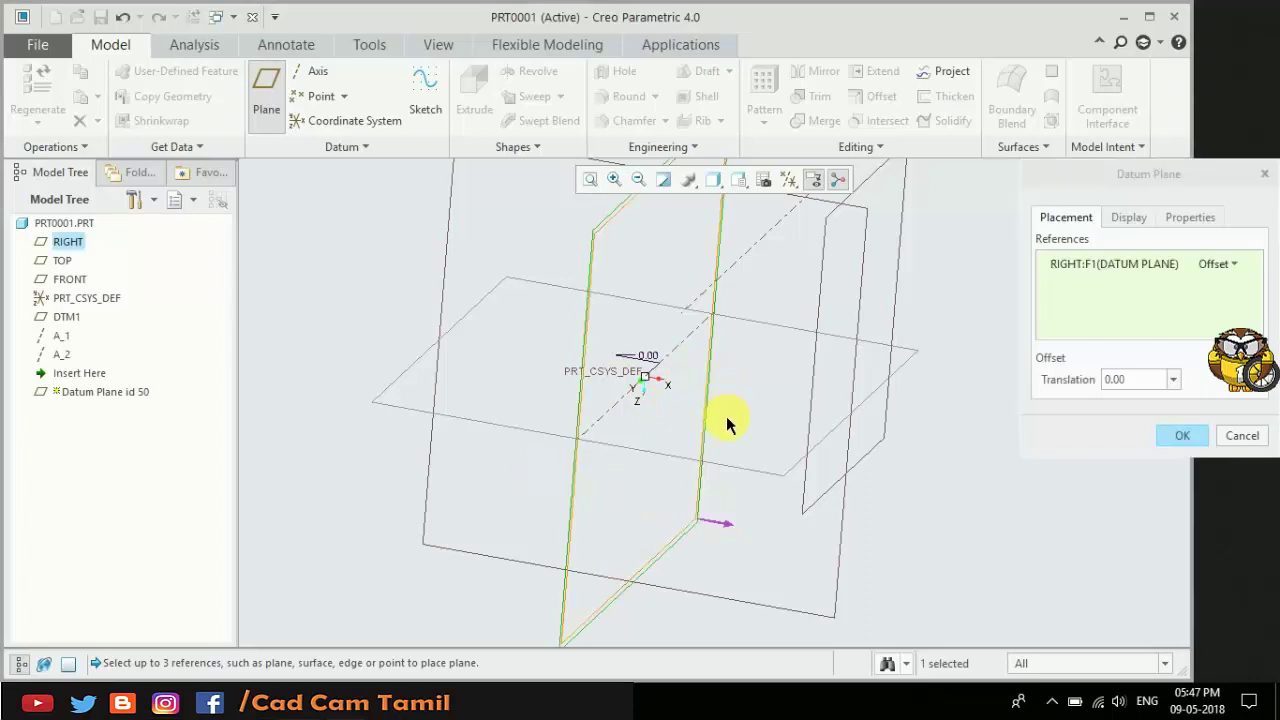
ctrl+click(672, 355)
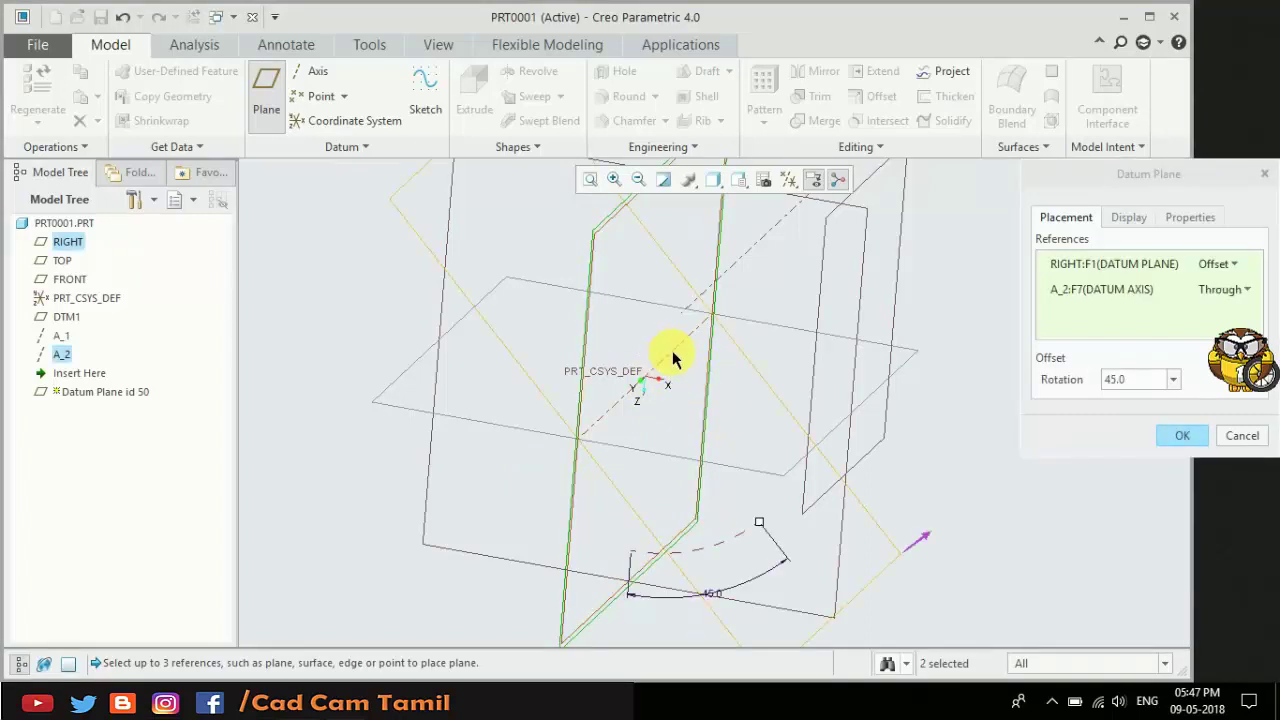
mouse_move(762, 530)
mouse_down()
mouse_move(788, 556)
mouse_move(829, 509)
mouse_up()
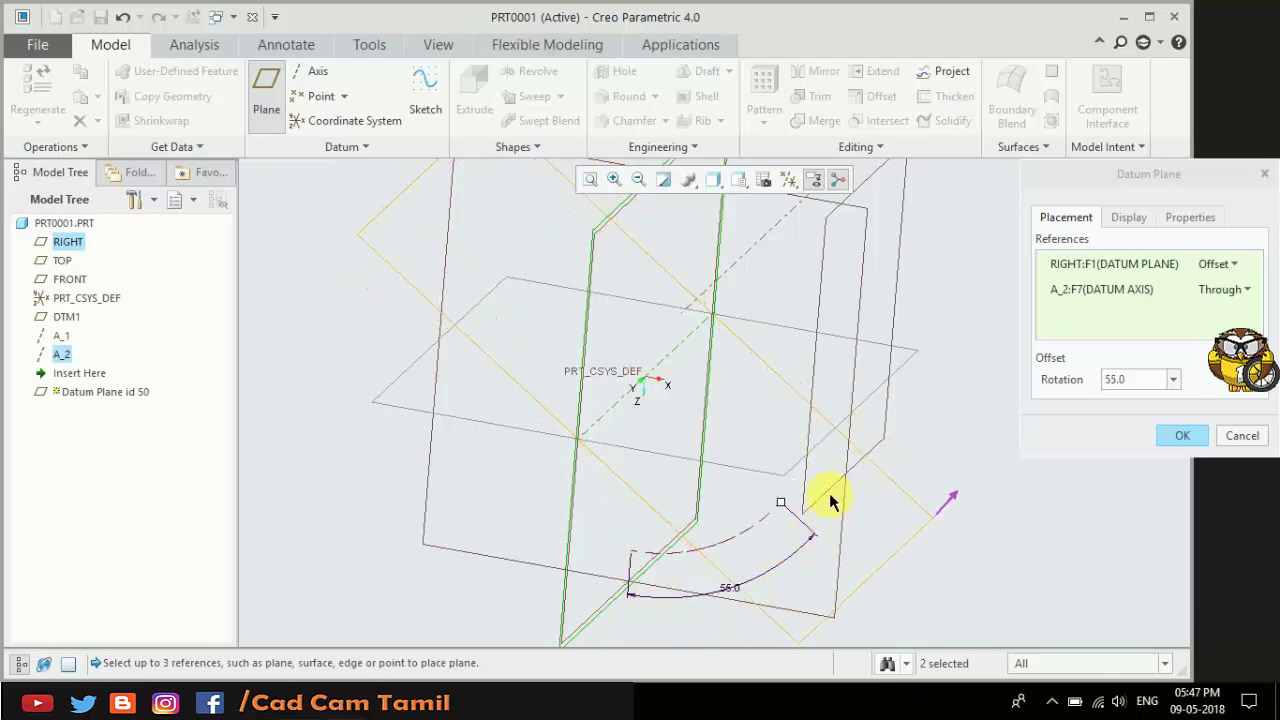
scroll(829, 509, down, 3)
click(1170, 447)
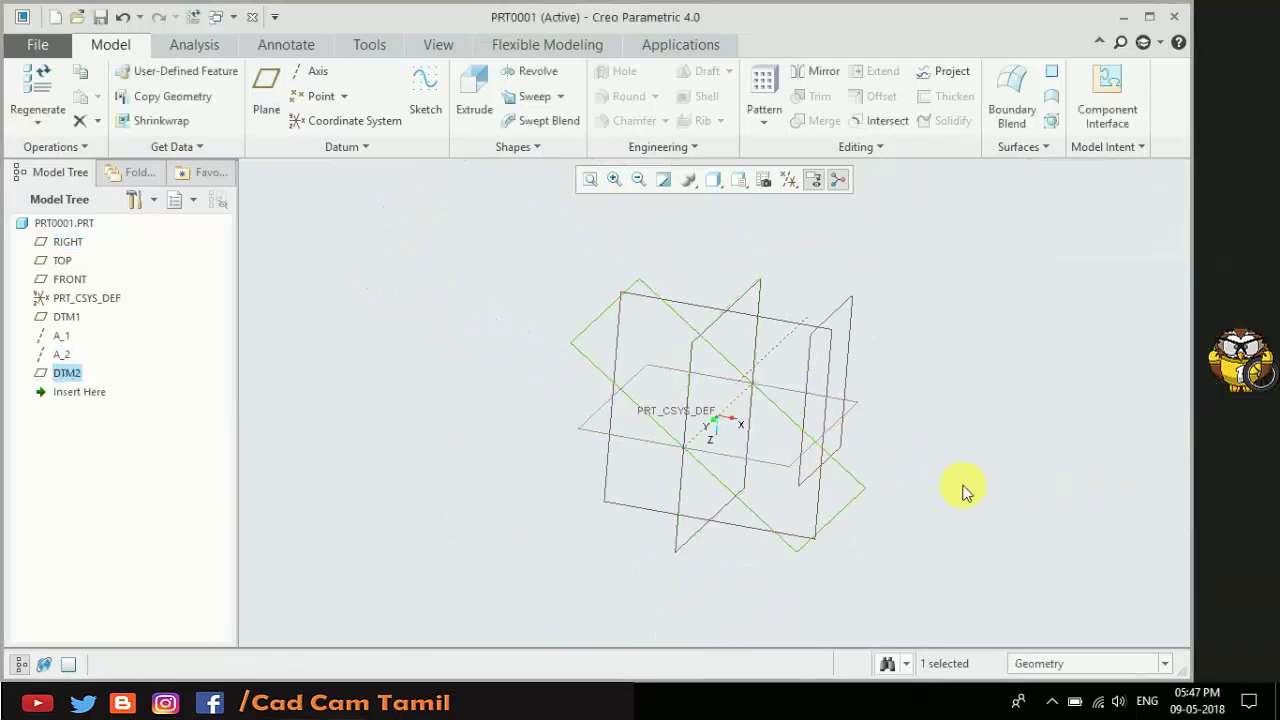
Orbit to inspect DTM2, then close the PRT0001 part window.
scroll(889, 433, up, 2)
middle_drag(688, 428, 651, 434)
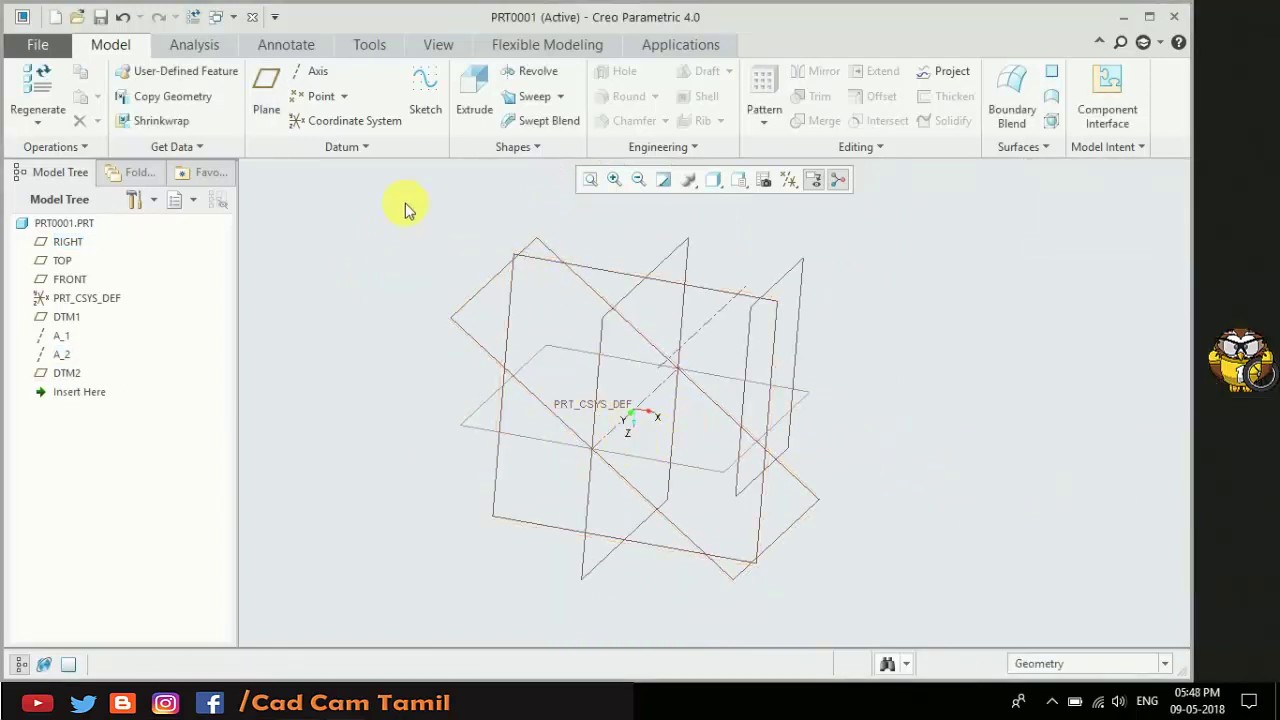
click(250, 18)
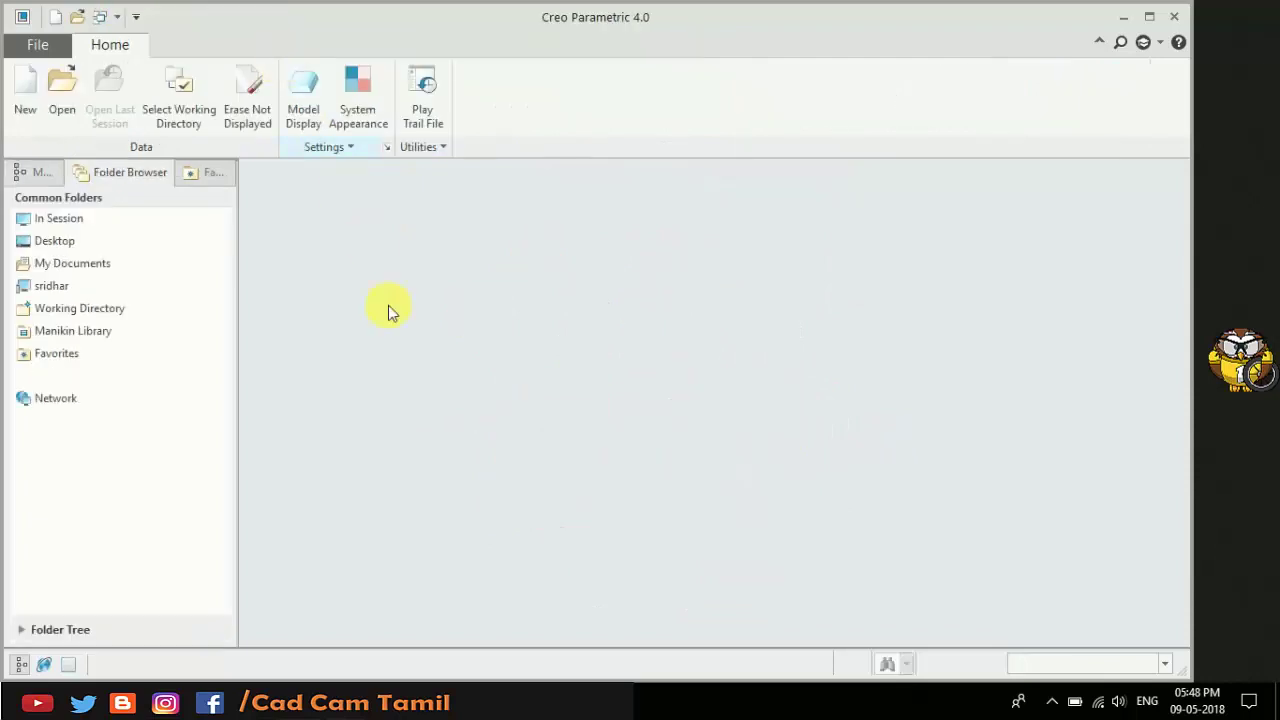
Create solid part prt0002 using the mmns_part_solid template instead of the default.
click(30, 88)
click(530, 509)
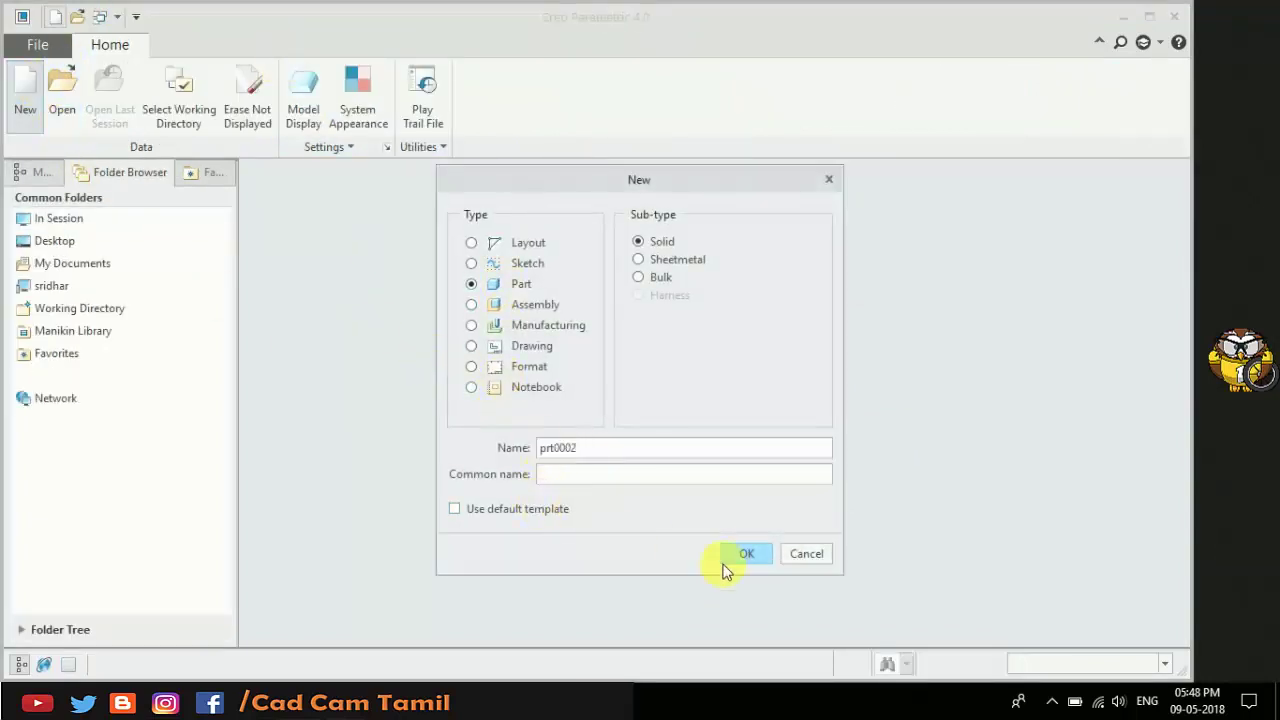
click(738, 555)
scroll(476, 300, down, 1)
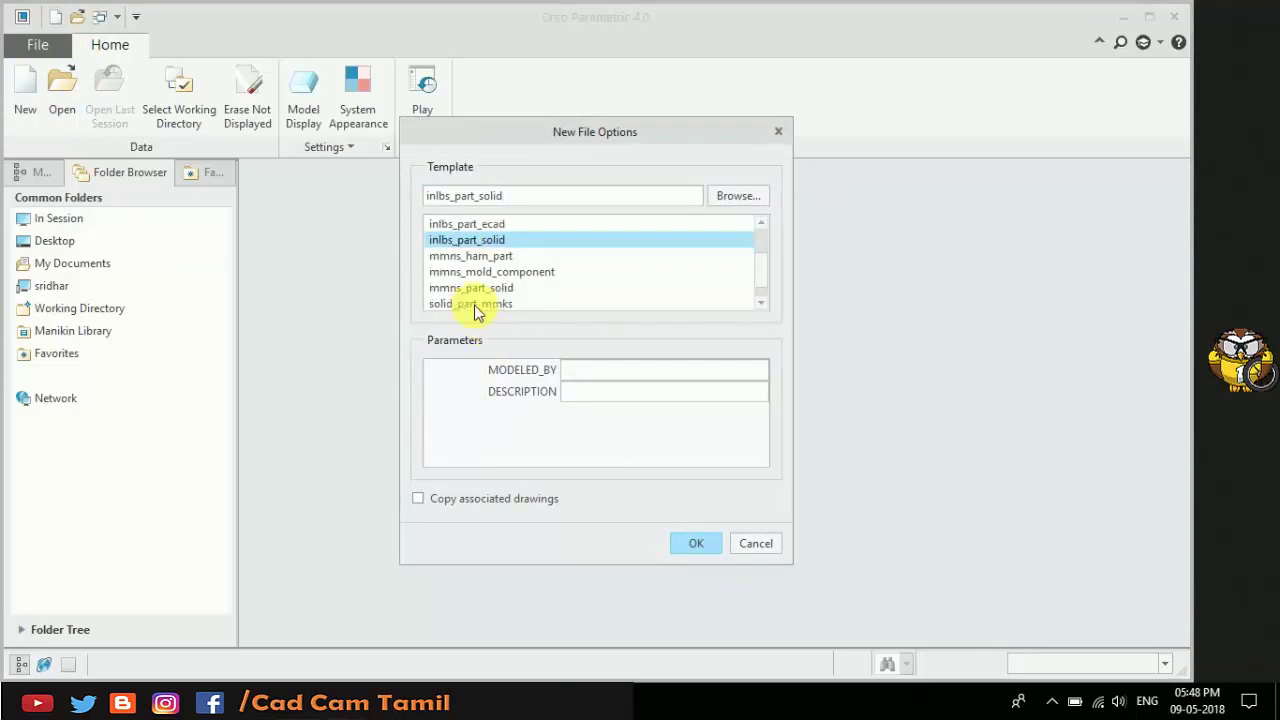
scroll(476, 310, down, 1)
click(470, 271)
click(705, 540)
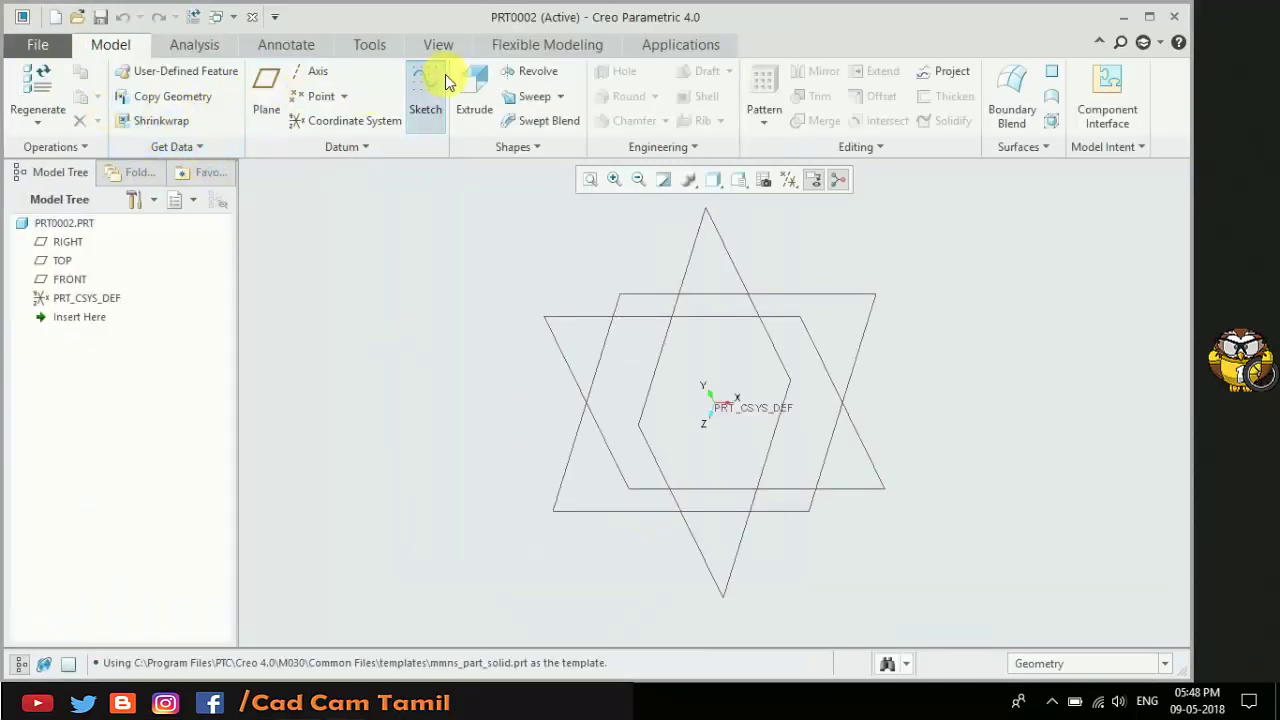
Sketch a rectangle on the FRONT plane with one corner at the origin.
click(445, 76)
click(691, 318)
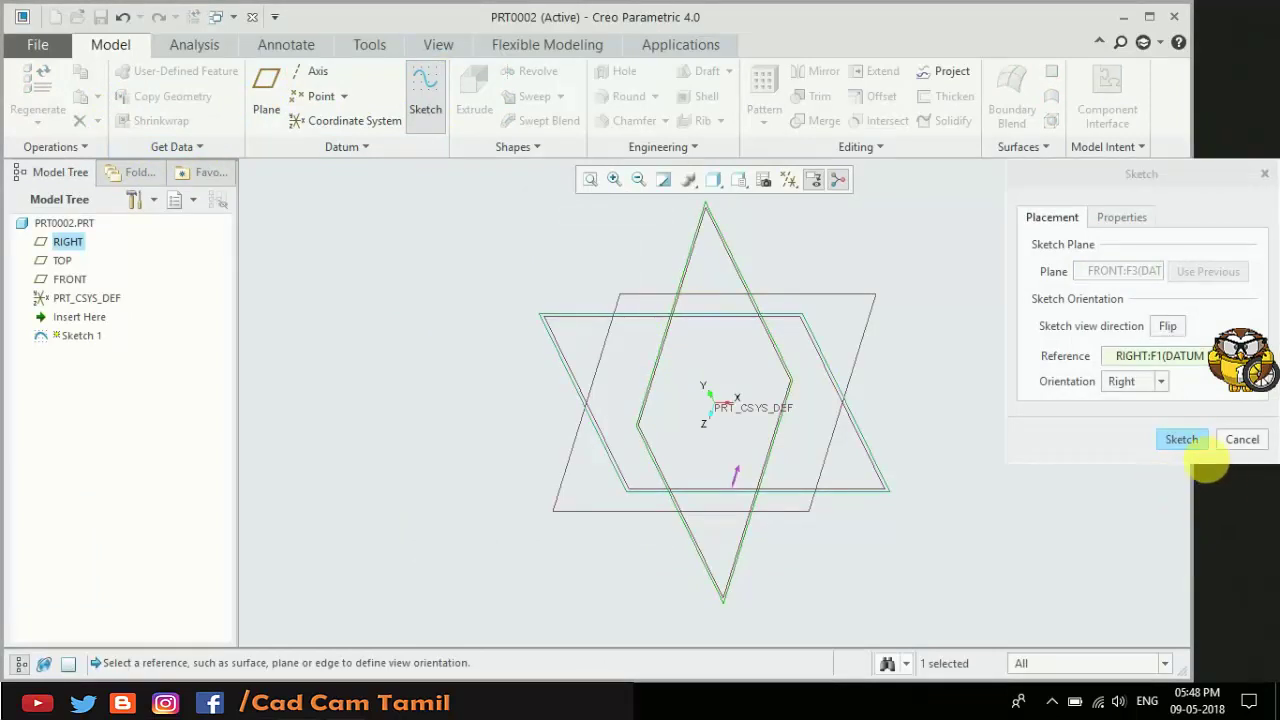
click(1182, 440)
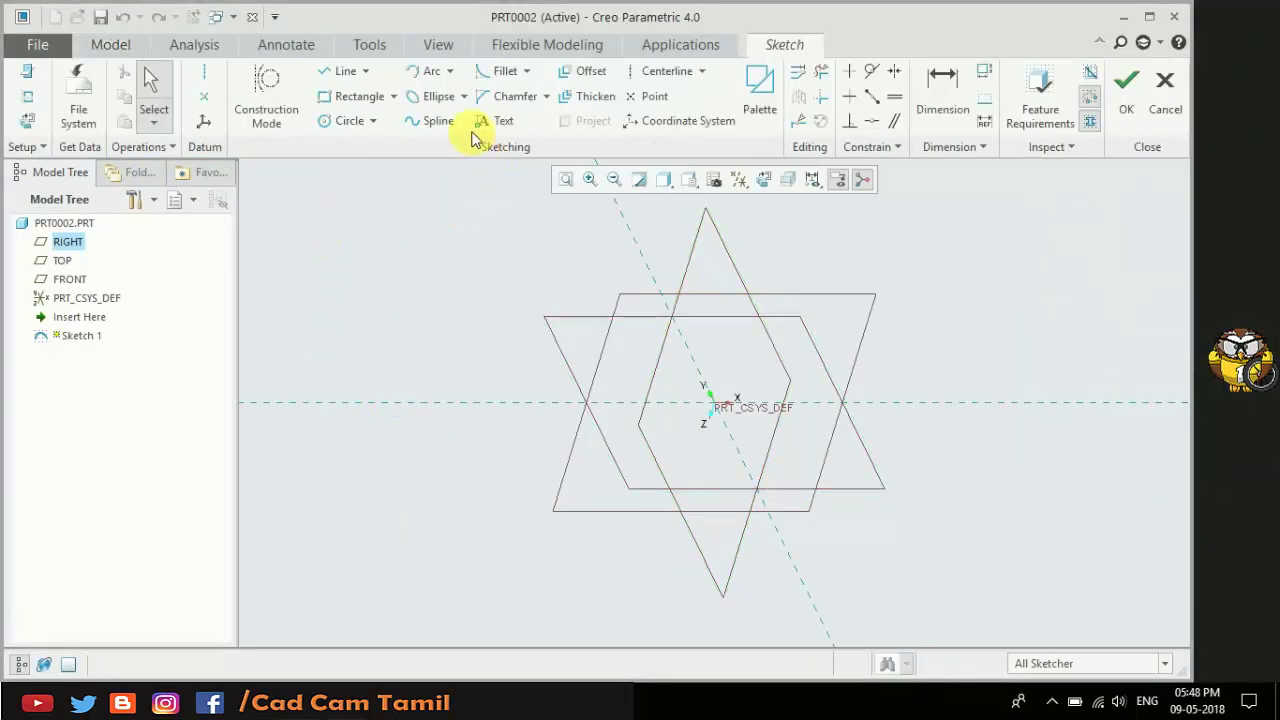
click(357, 96)
click(712, 402)
click(1065, 402)
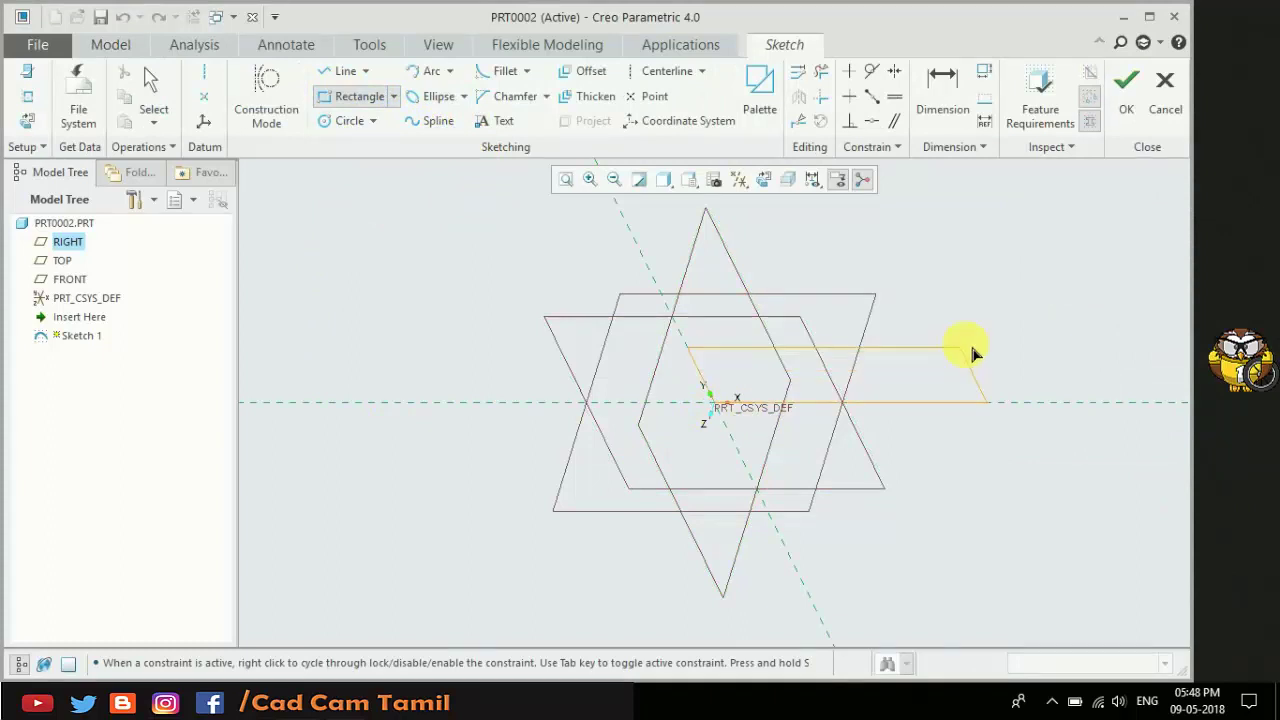
click(1008, 294)
middle_click(1034, 258)
click(1050, 243)
click(1135, 110)
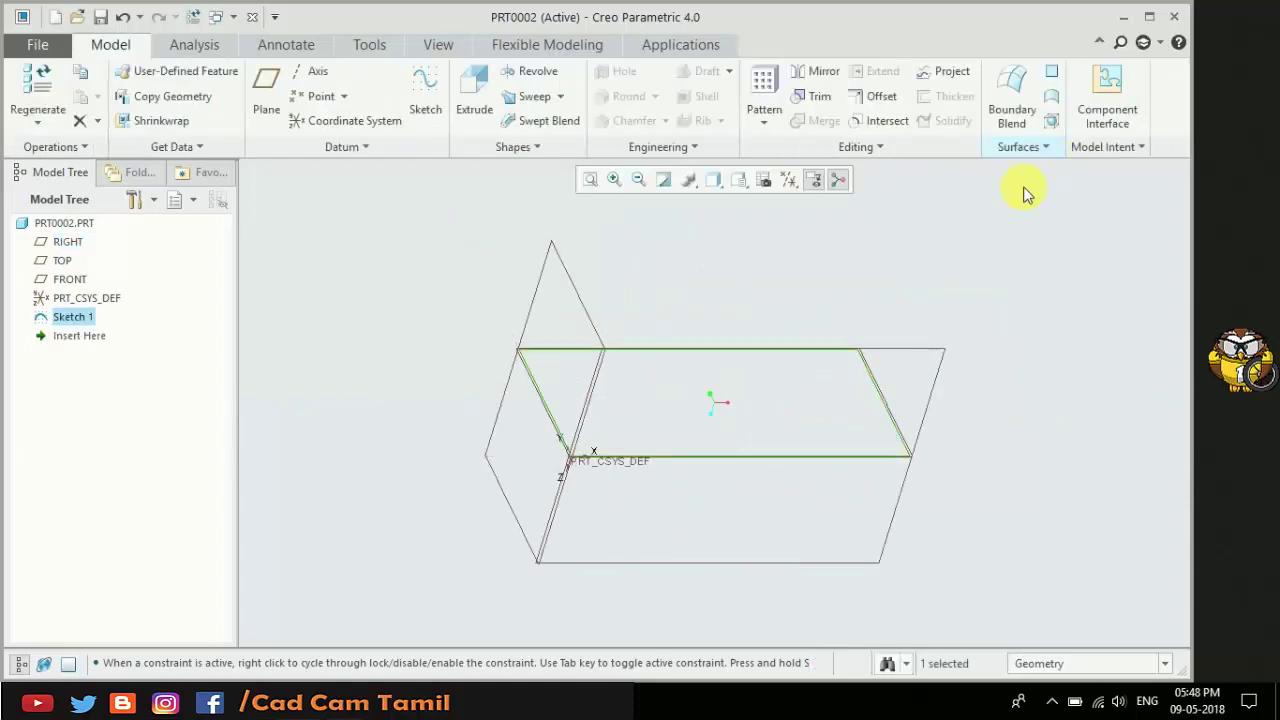
Extrude Sketch 1 into a 70.60-deep solid block and orbit to view it.
click(739, 456)
click(684, 490)
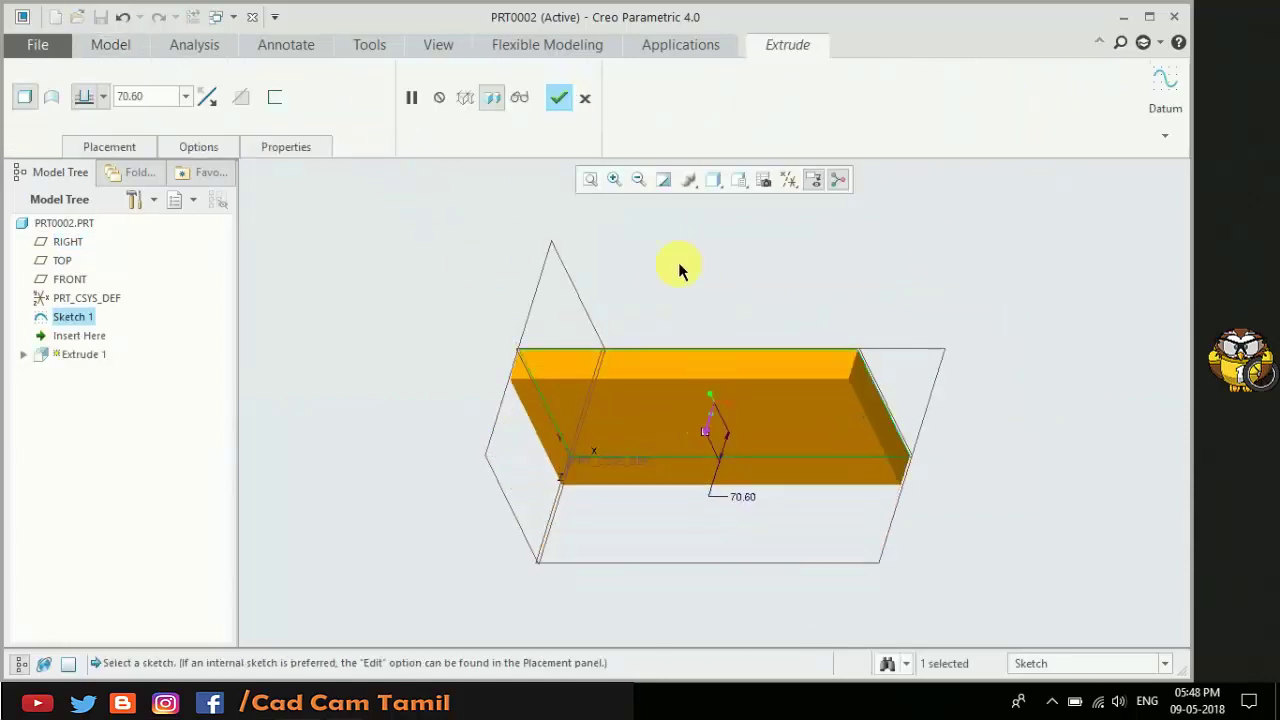
click(558, 97)
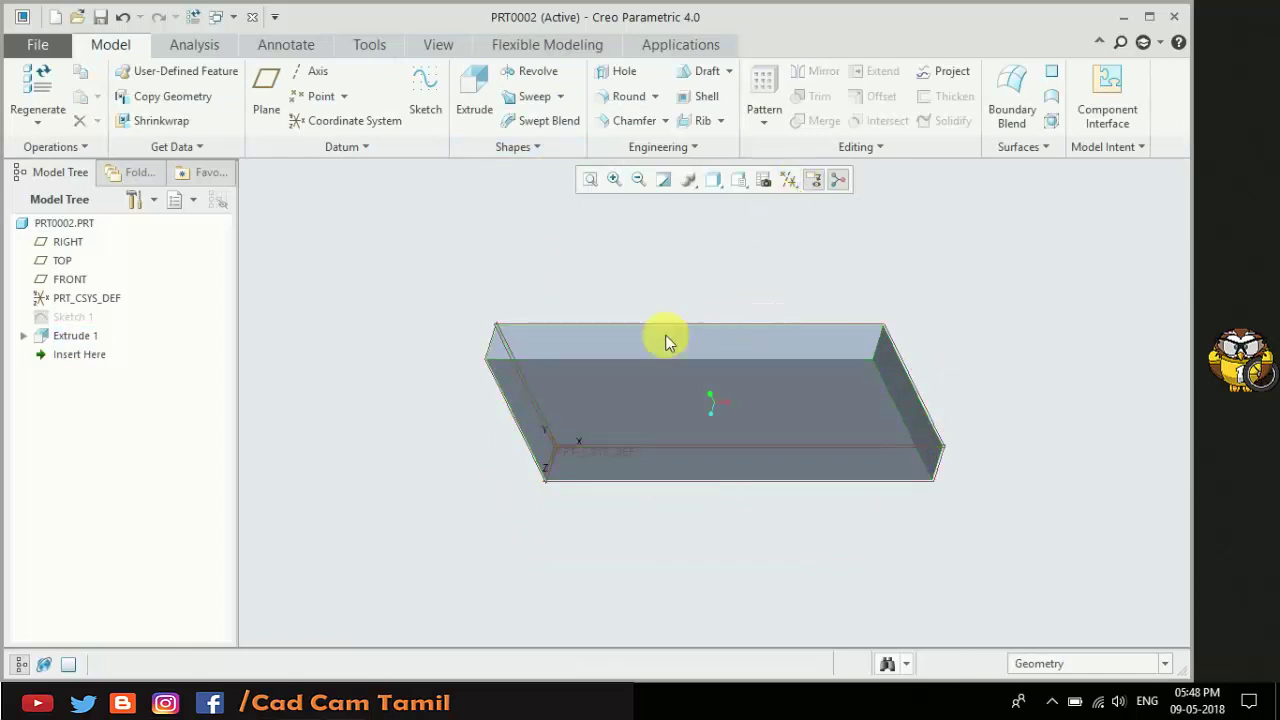
mouse_move(657, 439)
middle_down()
mouse_move(667, 372)
mouse_move(671, 420)
middle_up()
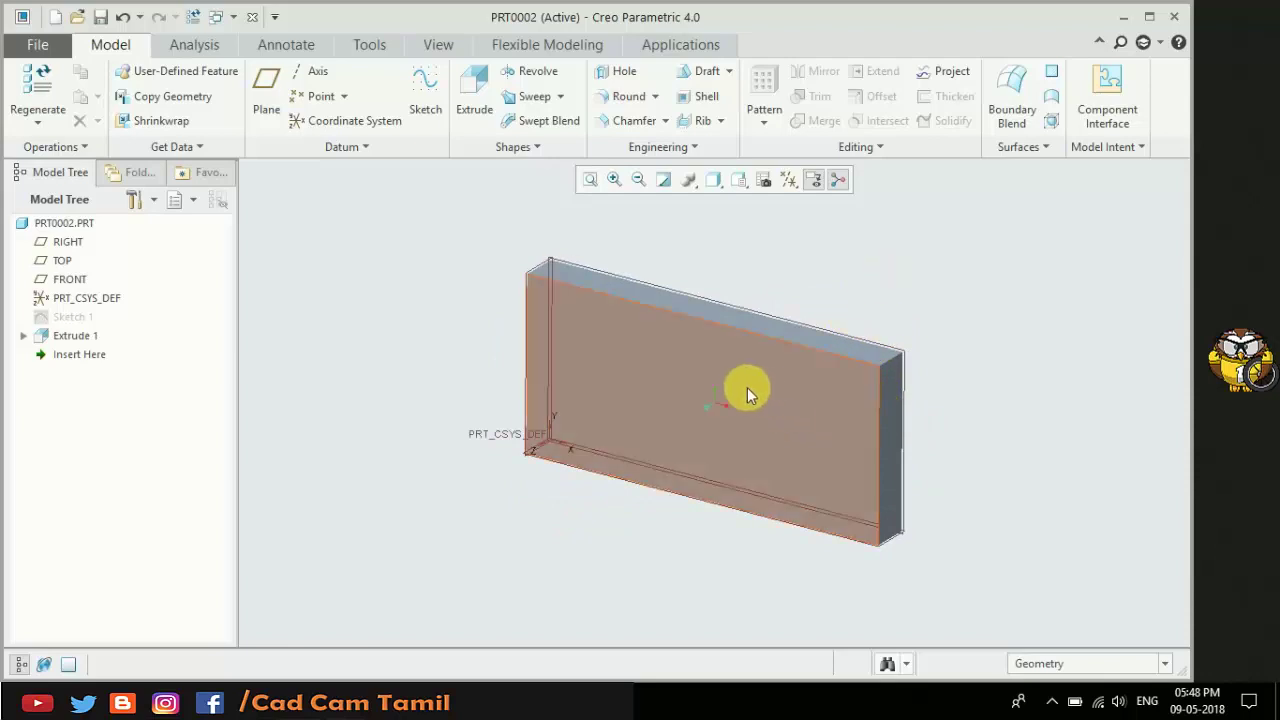
Try a datum plane offset from the front face and rotated about an edge, then discard DTM1.
click(626, 352)
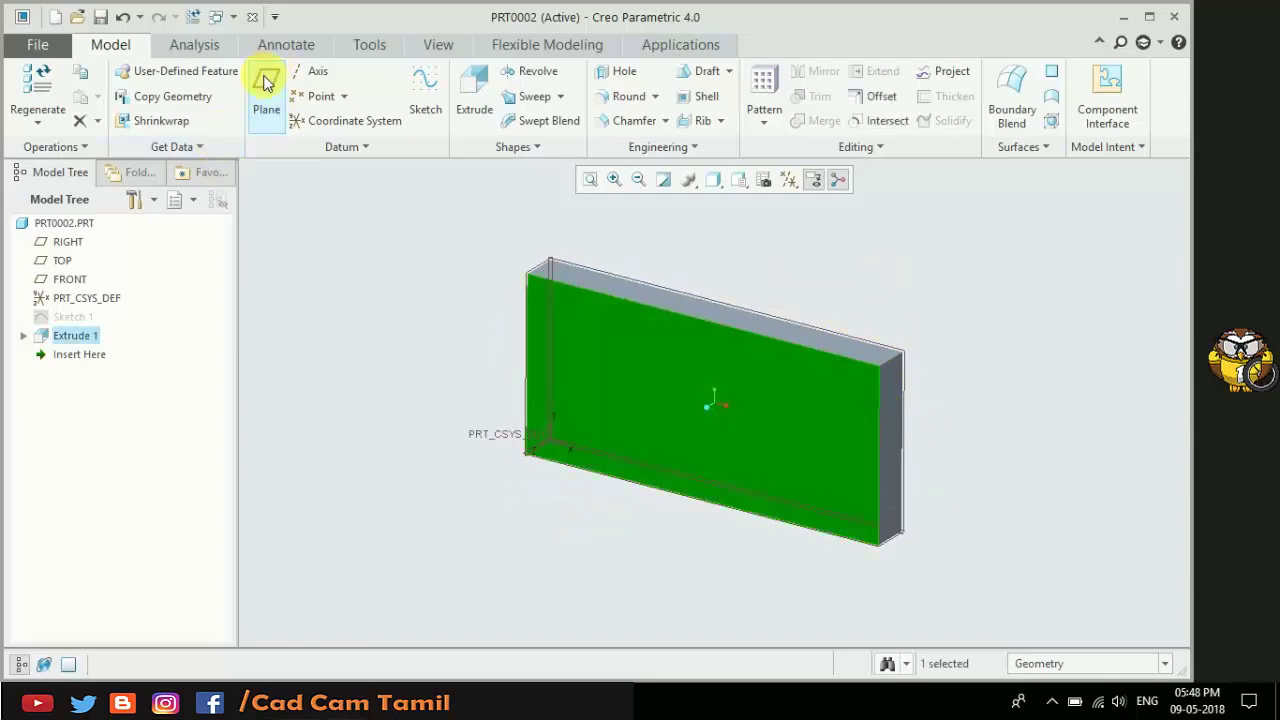
click(268, 82)
drag(700, 420, 561, 484)
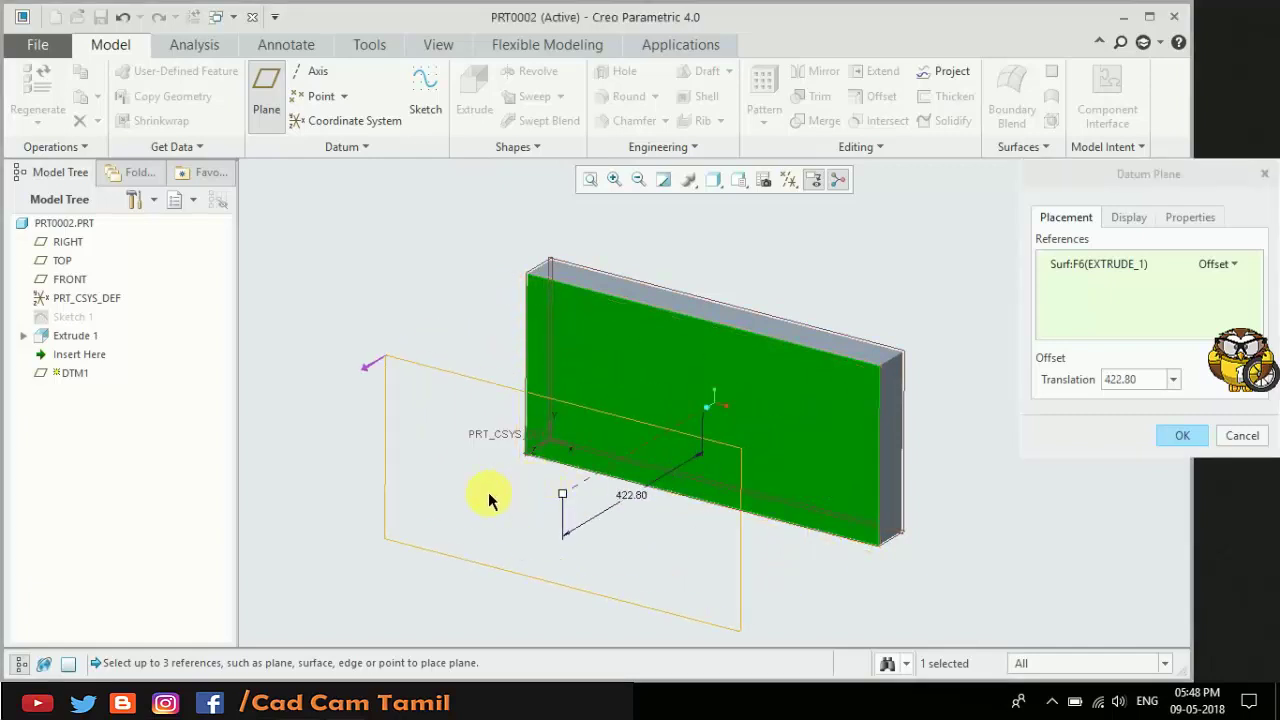
ctrl+click(879, 477)
mouse_move(766, 470)
mouse_down()
mouse_move(681, 474)
mouse_move(657, 561)
mouse_up()
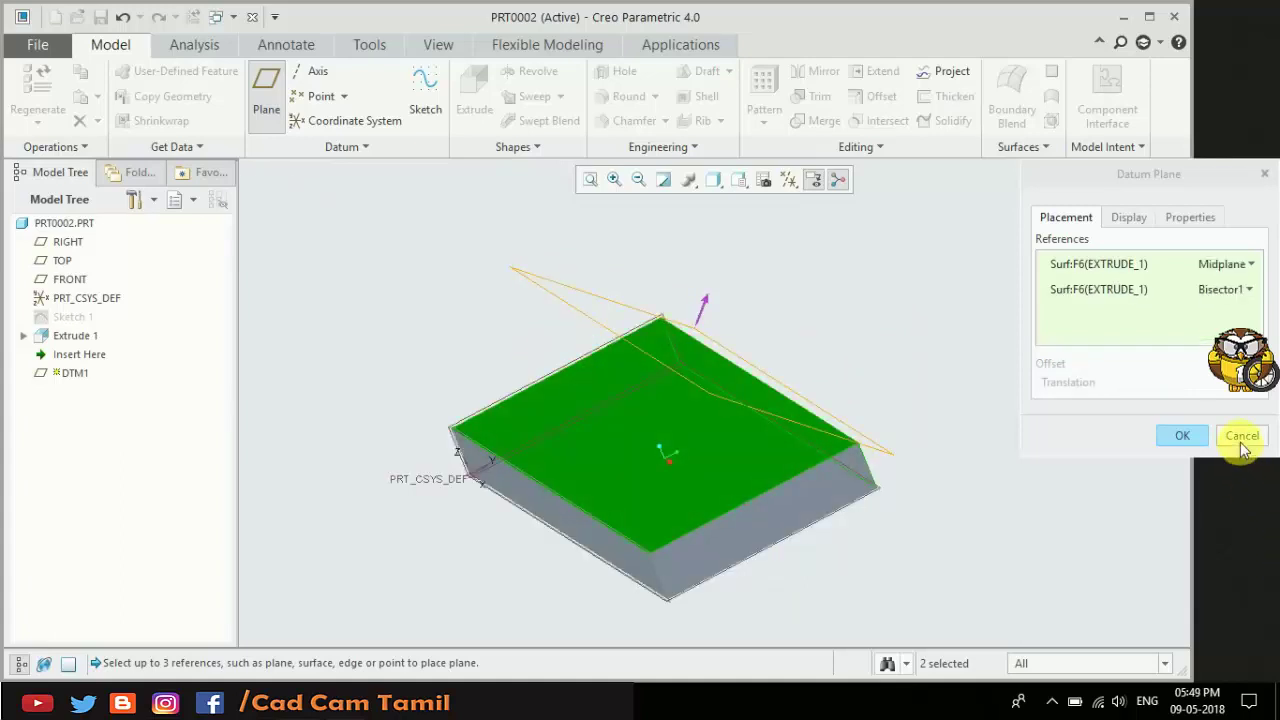
click(1242, 436)
click(630, 383)
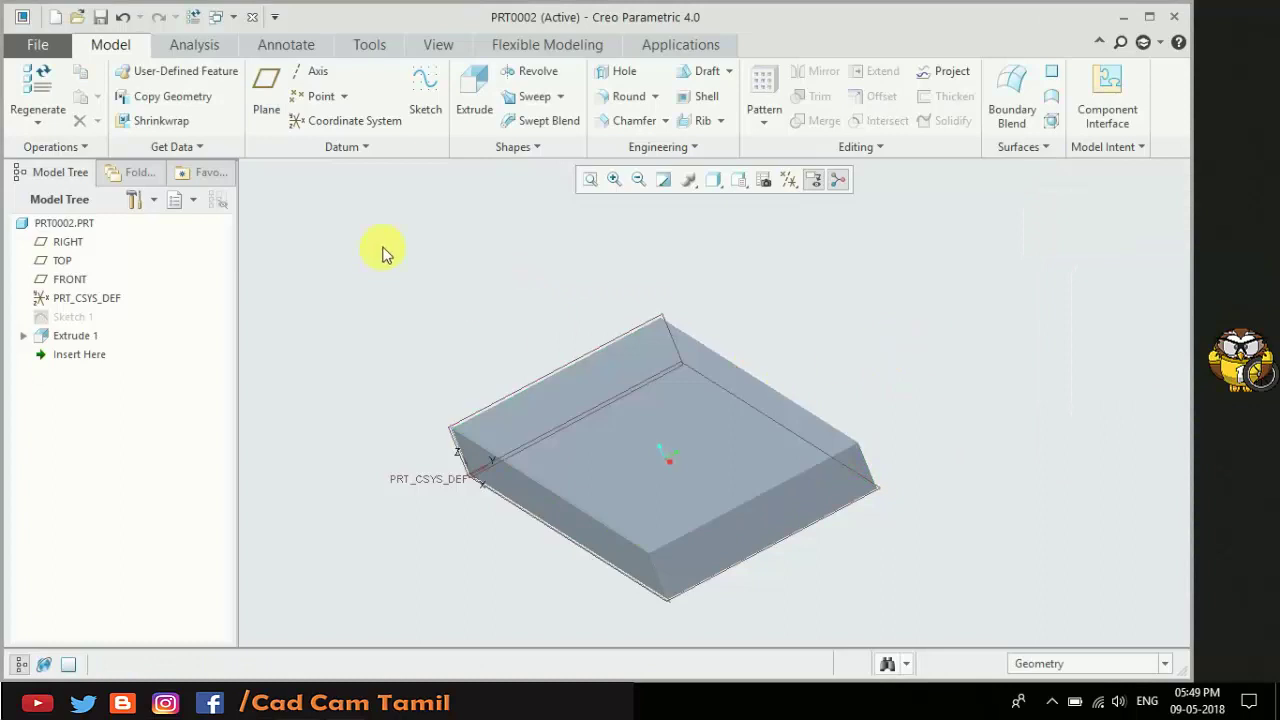
Create datum axis A_1 normal to the block's top face, offset from its left and right edges.
click(317, 71)
scroll(686, 429, down, 3)
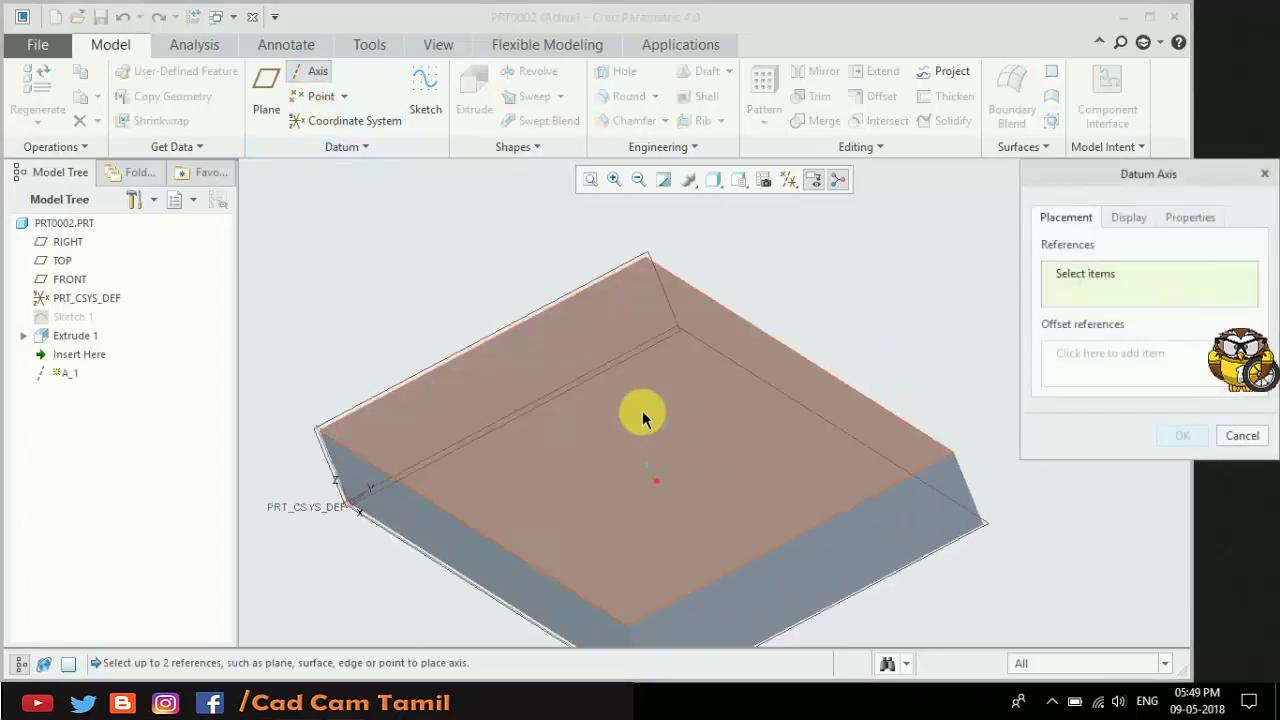
click(642, 412)
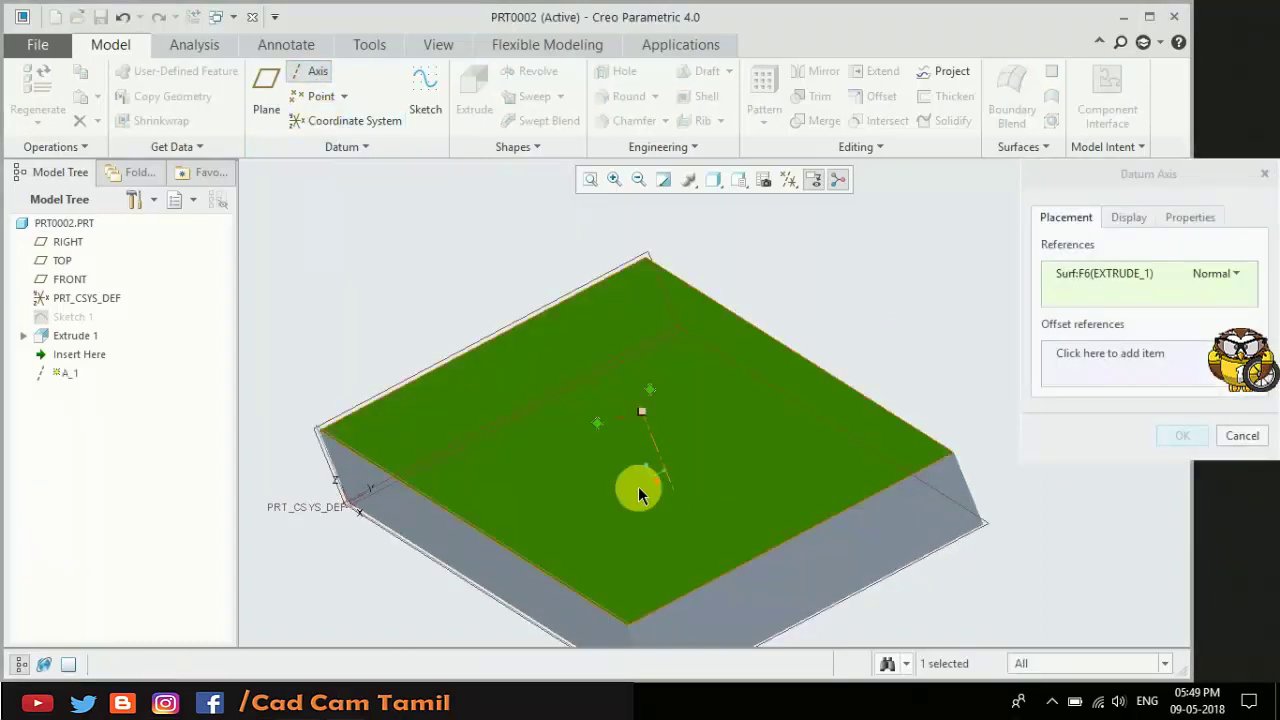
click(367, 411)
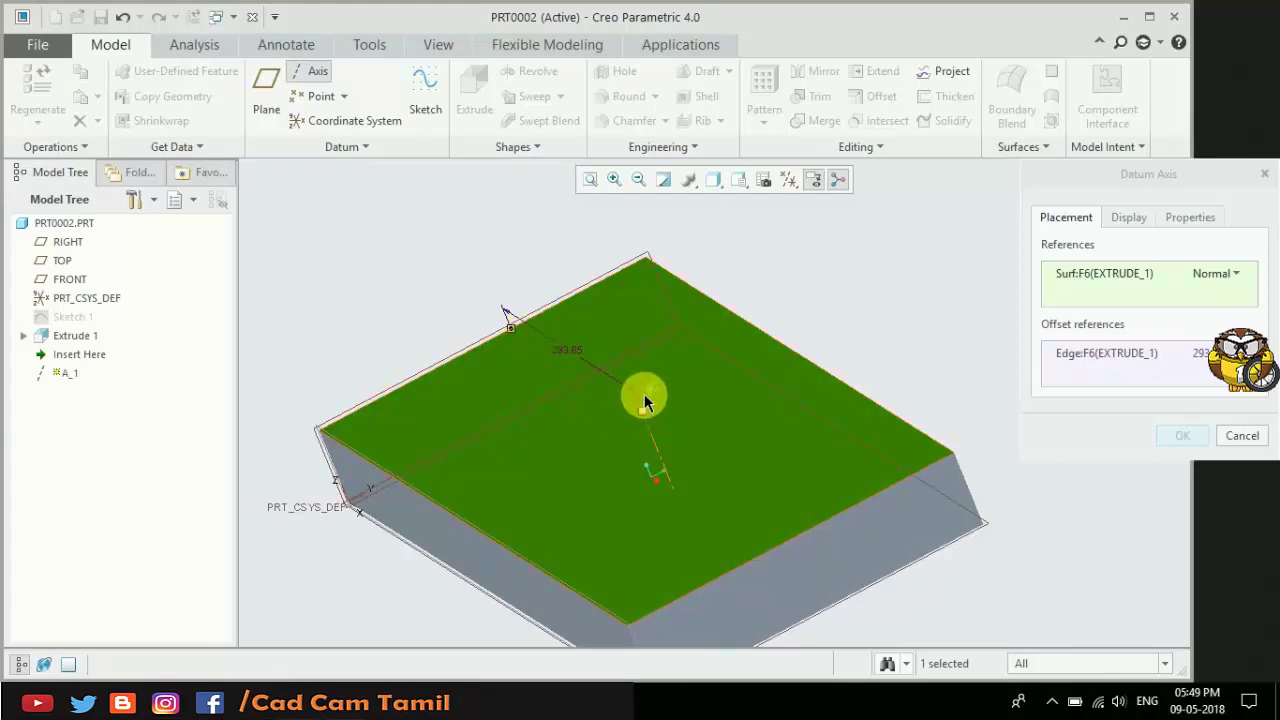
ctrl+click(757, 334)
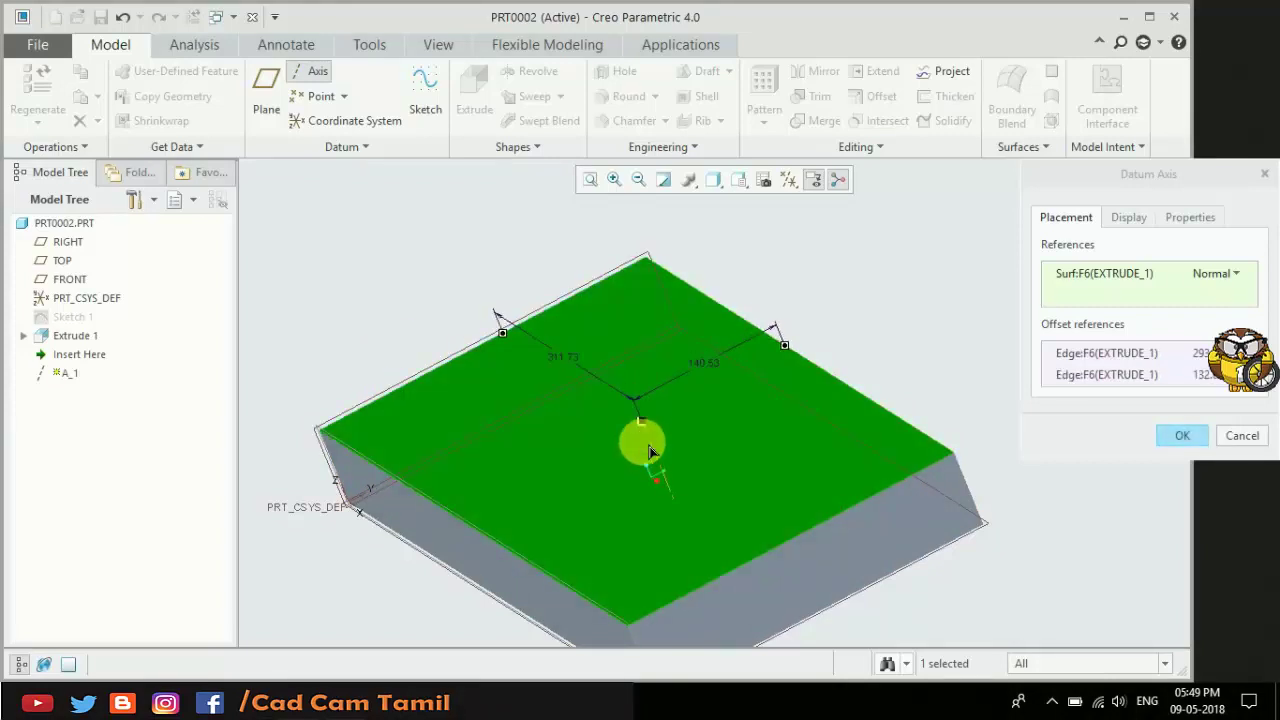
drag(650, 427, 646, 474)
click(1182, 435)
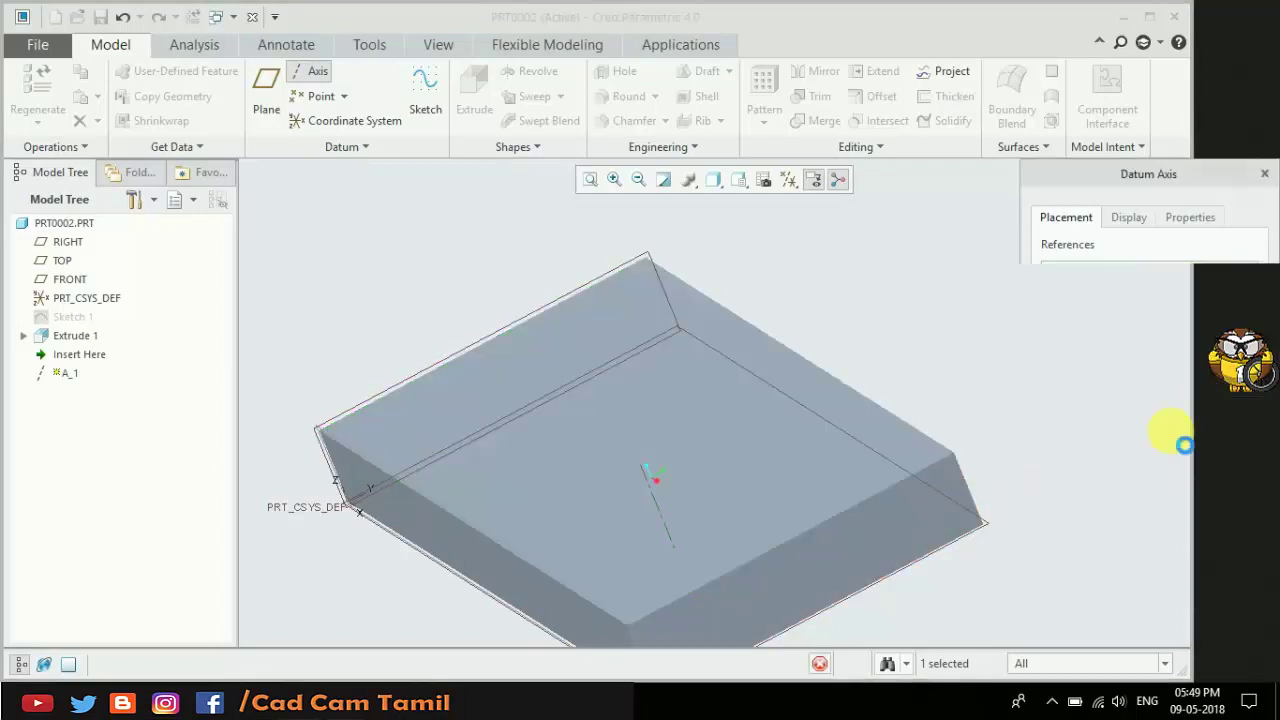
mouse_move(846, 446)
middle_down()
mouse_move(826, 426)
mouse_move(838, 461)
mouse_move(960, 461)
middle_up()
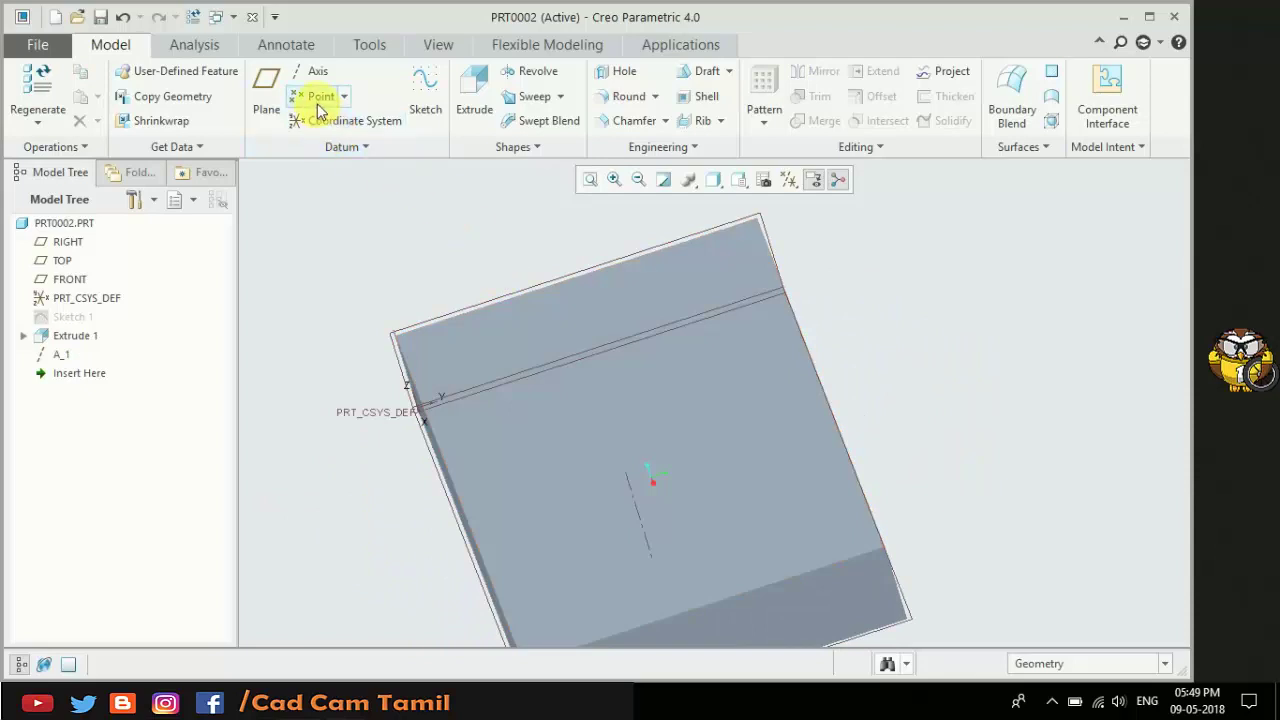
Place datum point PNT0 on the top face, 44.45 from the RIGHT plane and 173.70 from an edge.
click(321, 96)
click(570, 301)
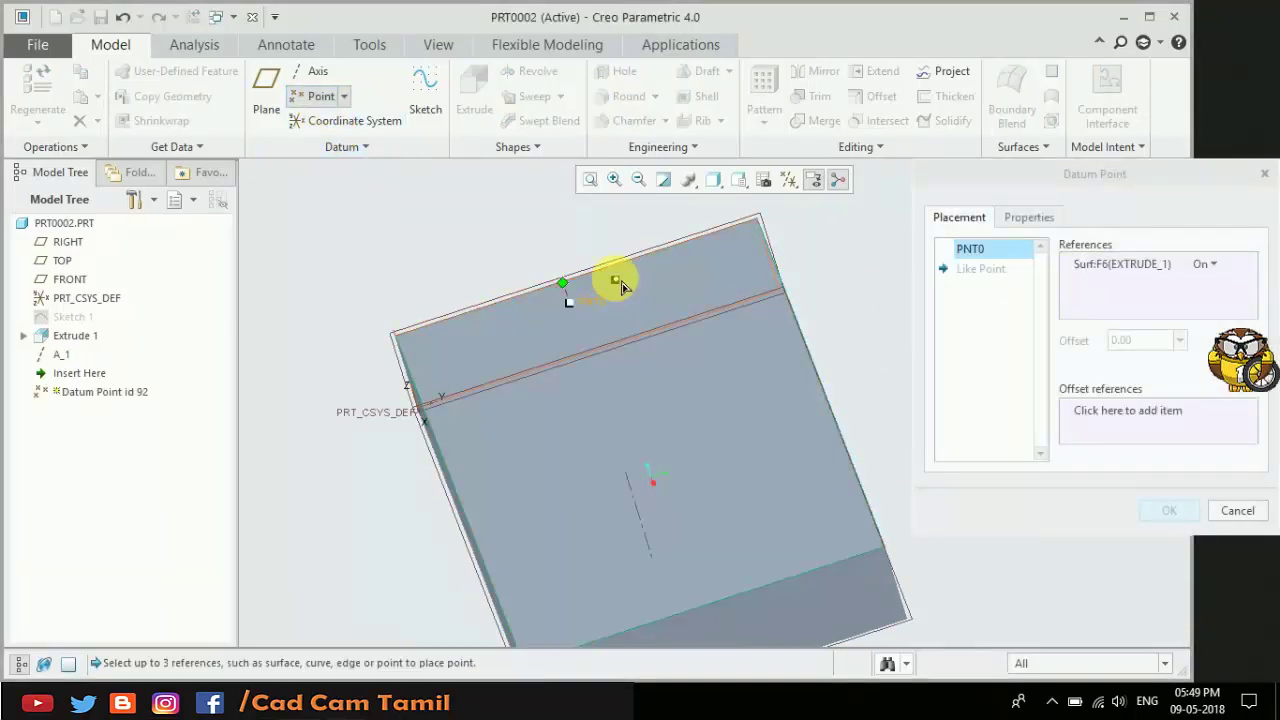
drag(562, 284, 570, 292)
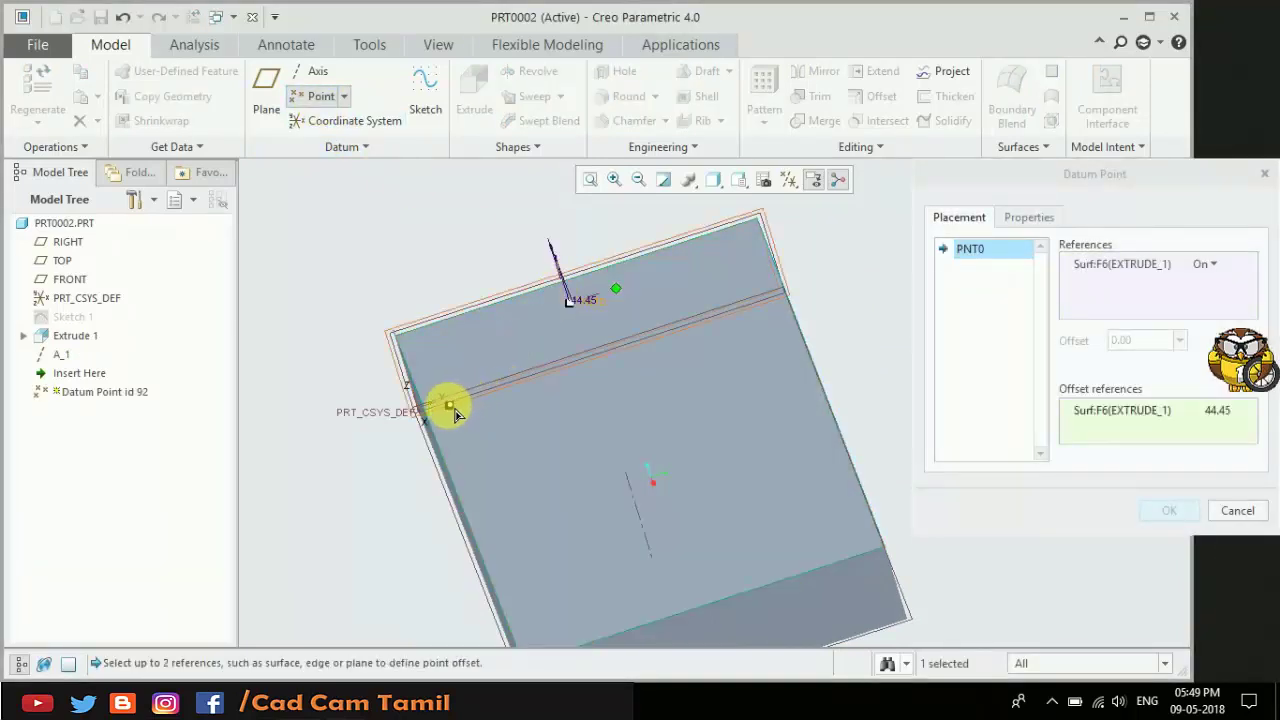
click(606, 460)
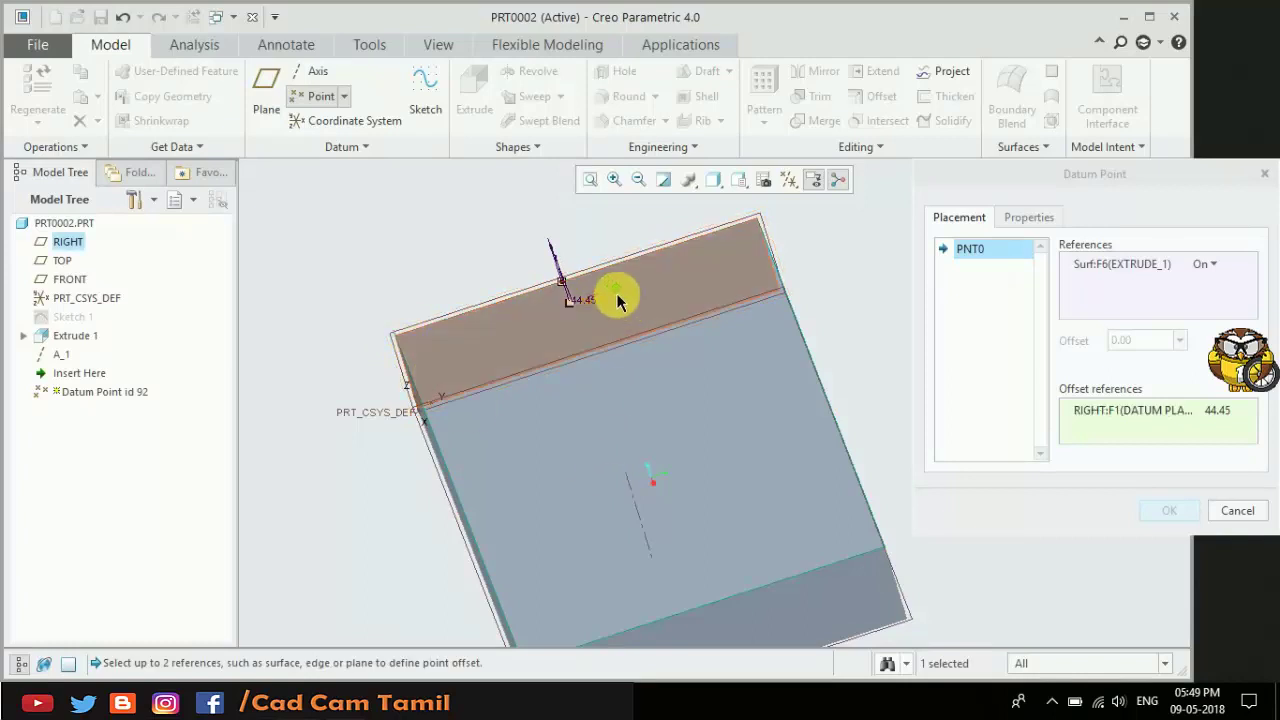
mouse_move(616, 288)
mouse_down()
mouse_move(775, 285)
mouse_move(771, 266)
mouse_up()
scroll(608, 308, down, 2)
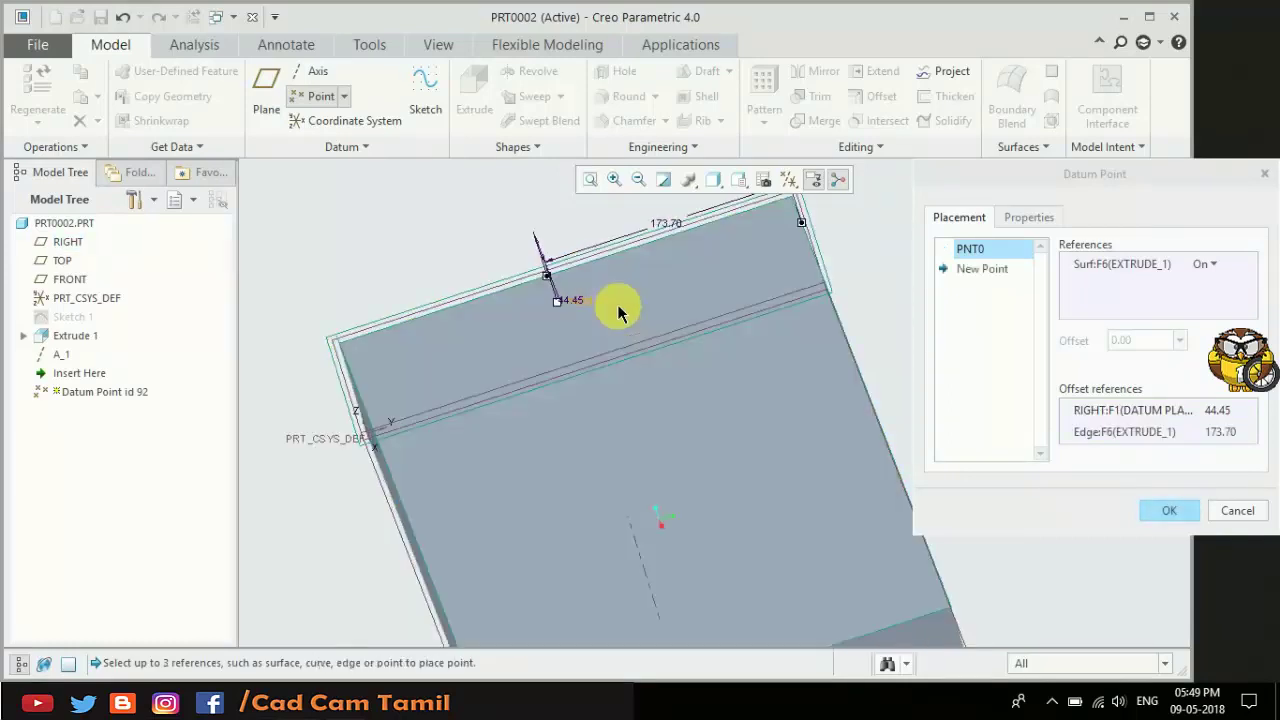
scroll(623, 299, down, 2)
middle_click(623, 301)
scroll(623, 301, up, 3)
scroll(617, 317, up, 2)
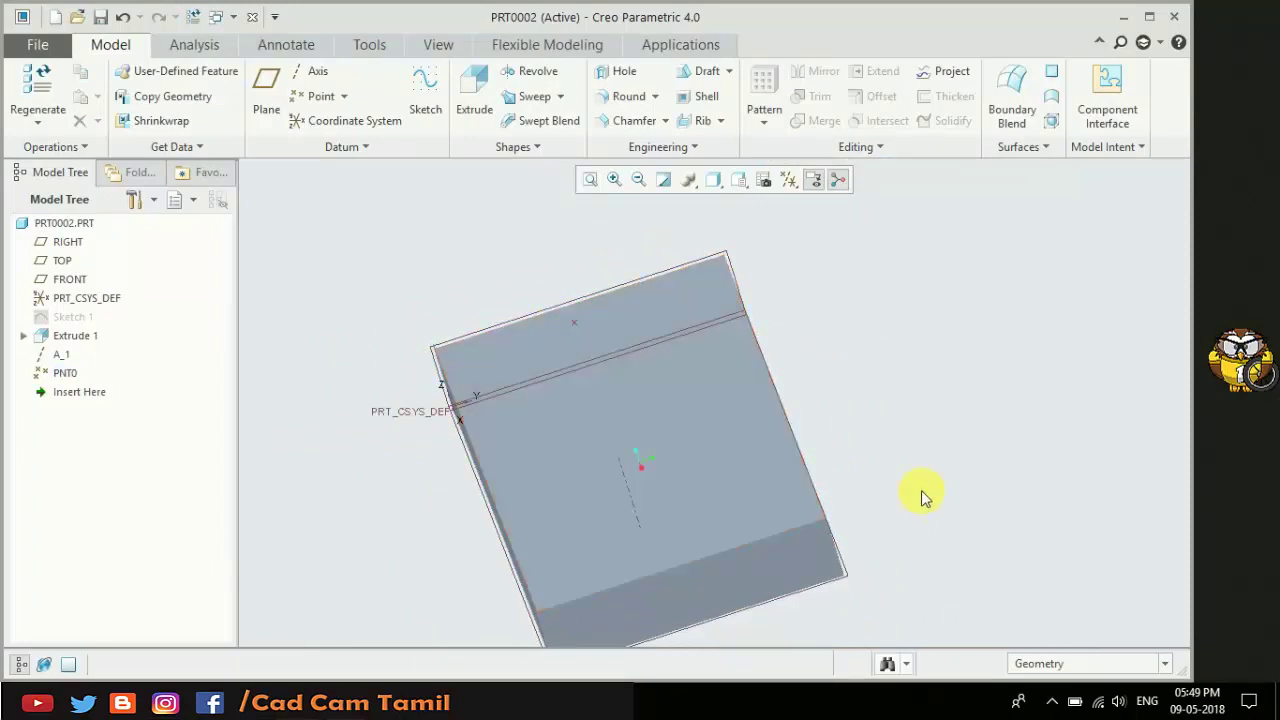
Create coordinate system CS0 on the top face, 34.11 from the lower side face and 16.73 from an edge.
click(340, 121)
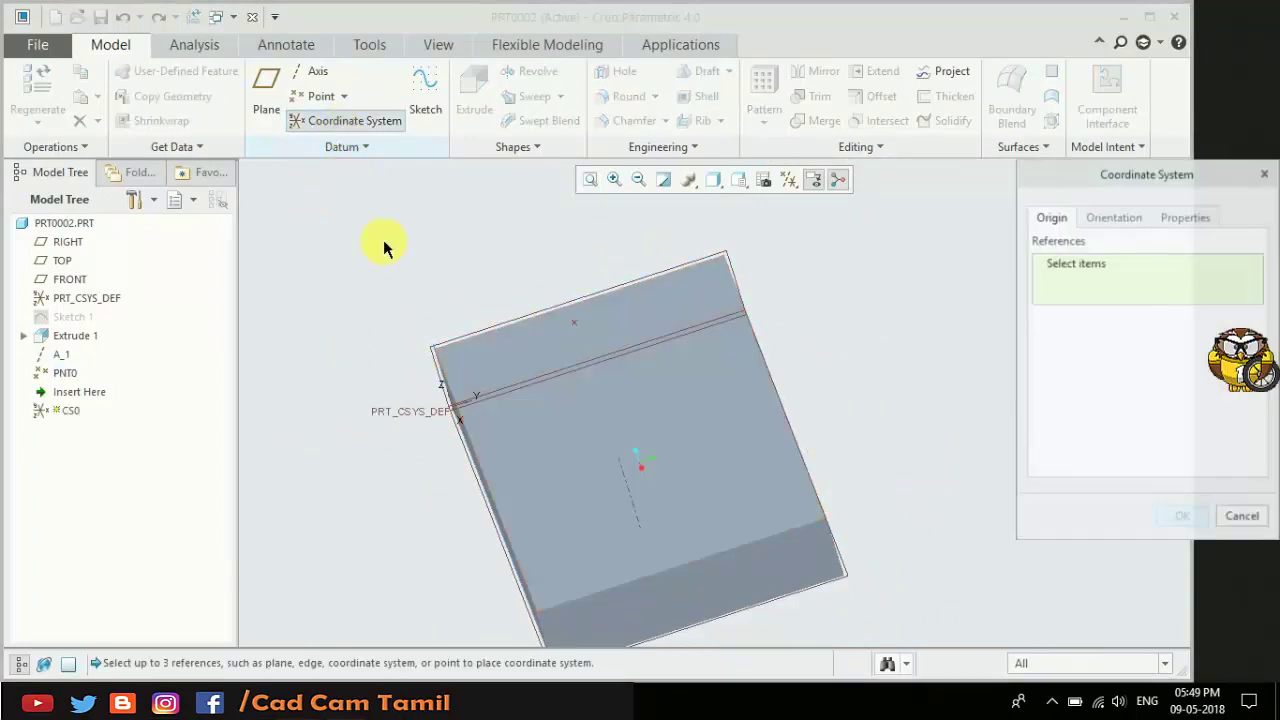
scroll(800, 440, up, 2)
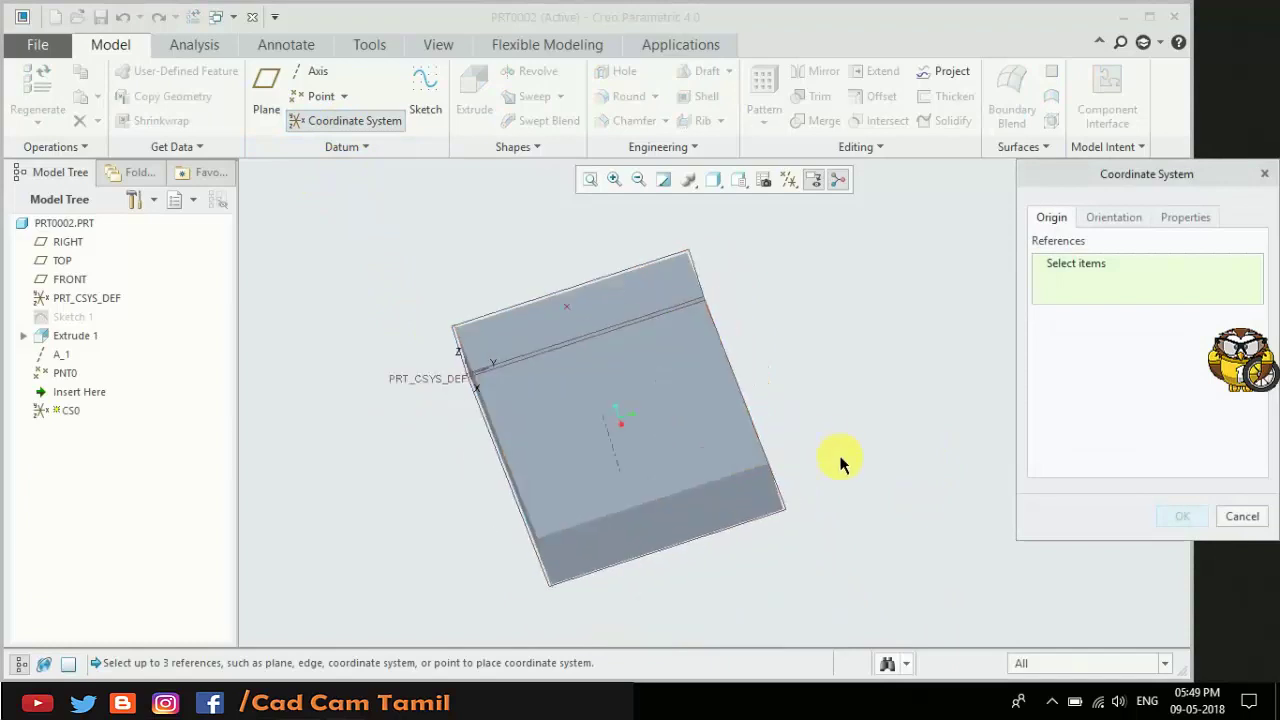
scroll(790, 457, down, 2)
click(745, 456)
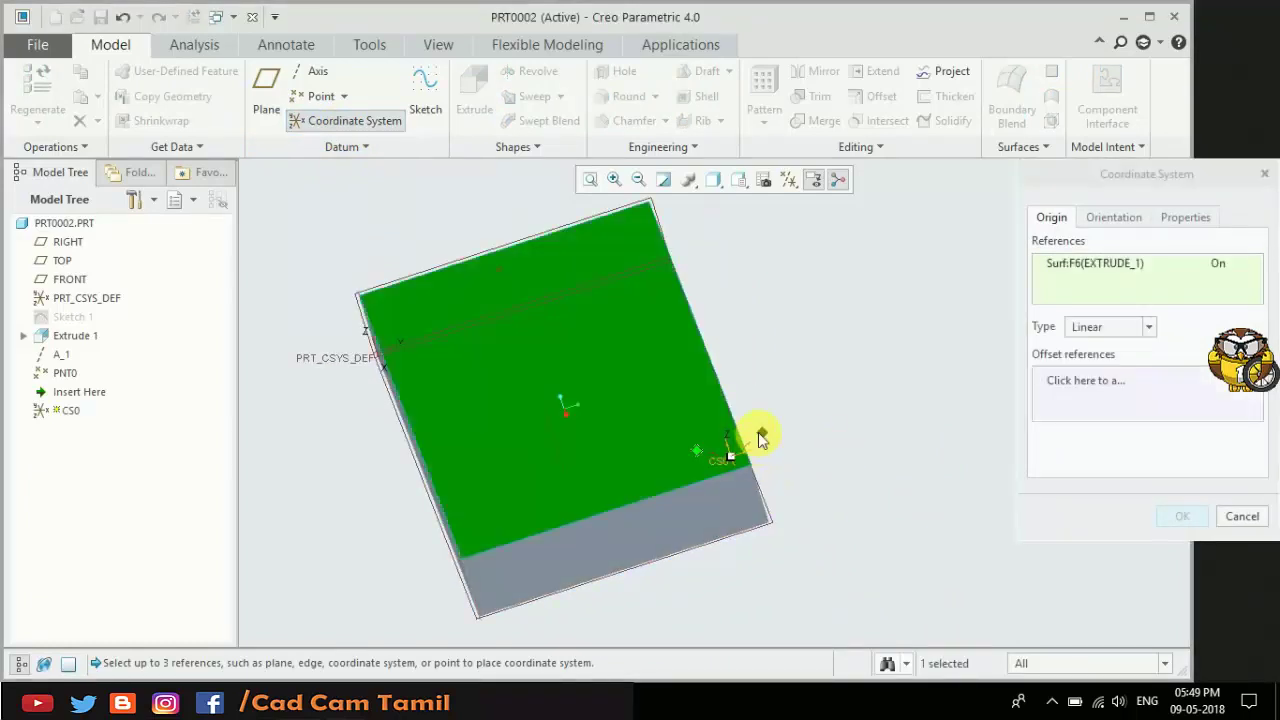
click(762, 496)
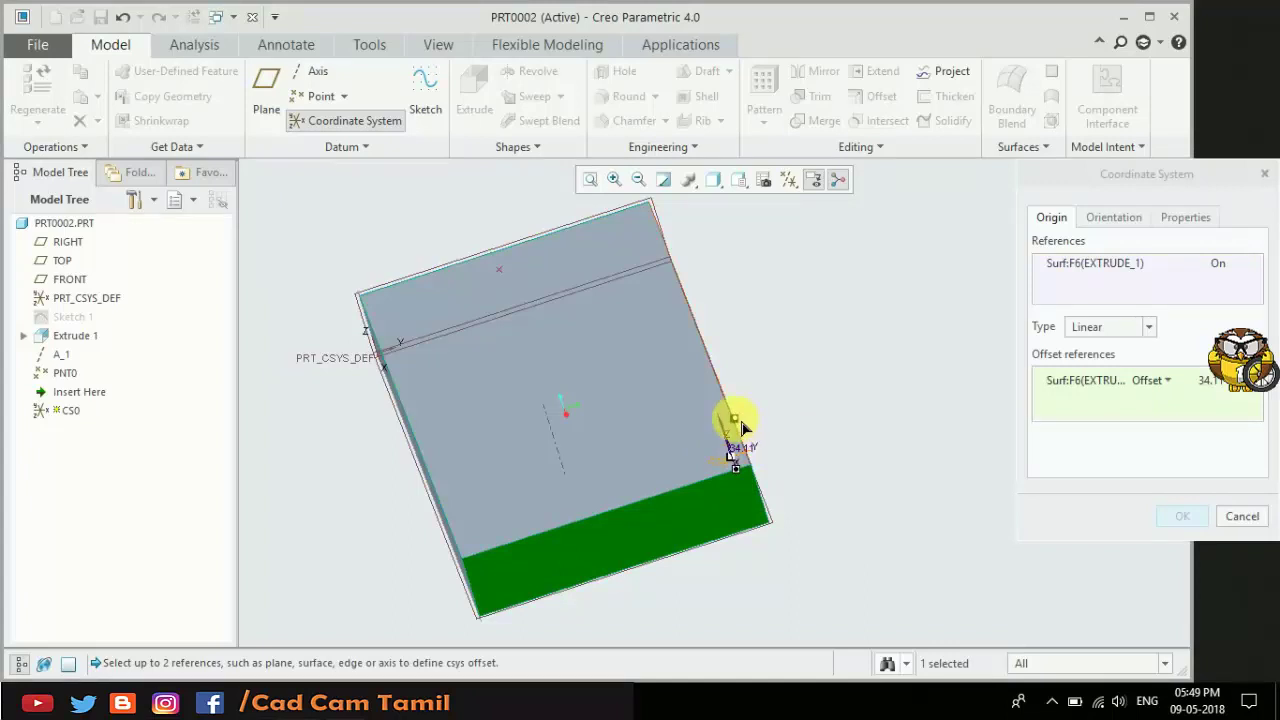
click(739, 425)
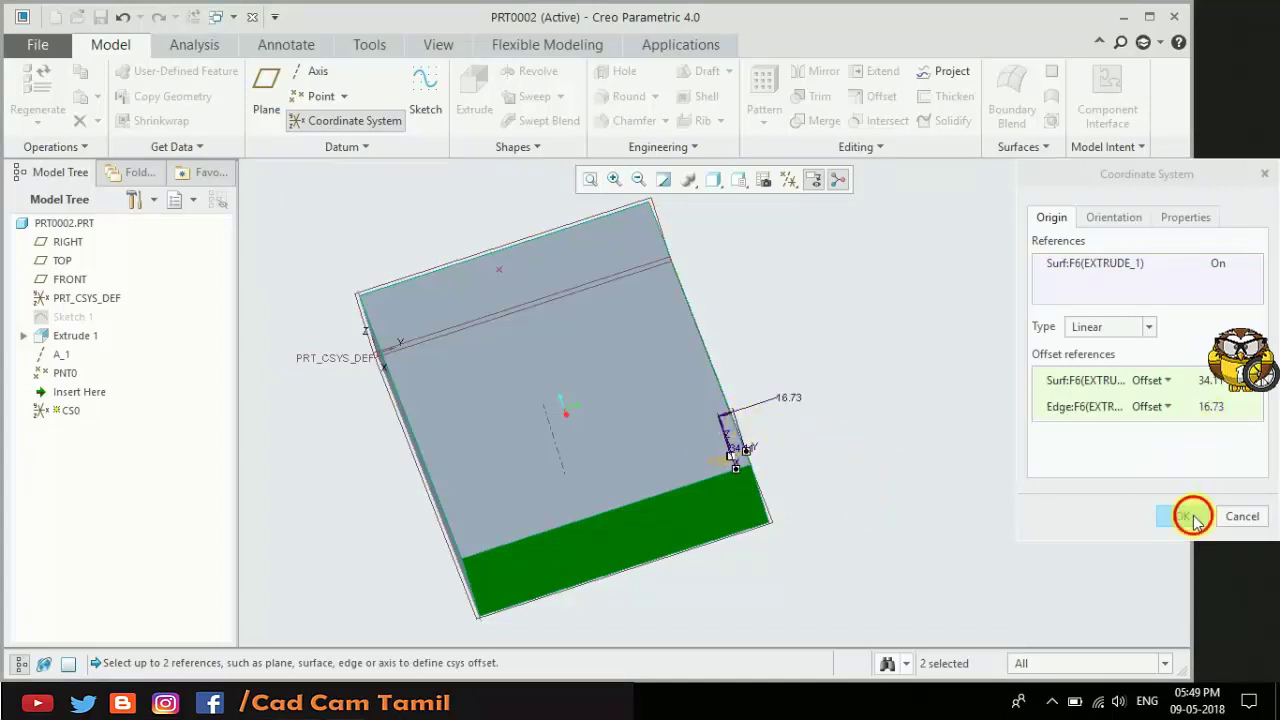
click(1188, 516)
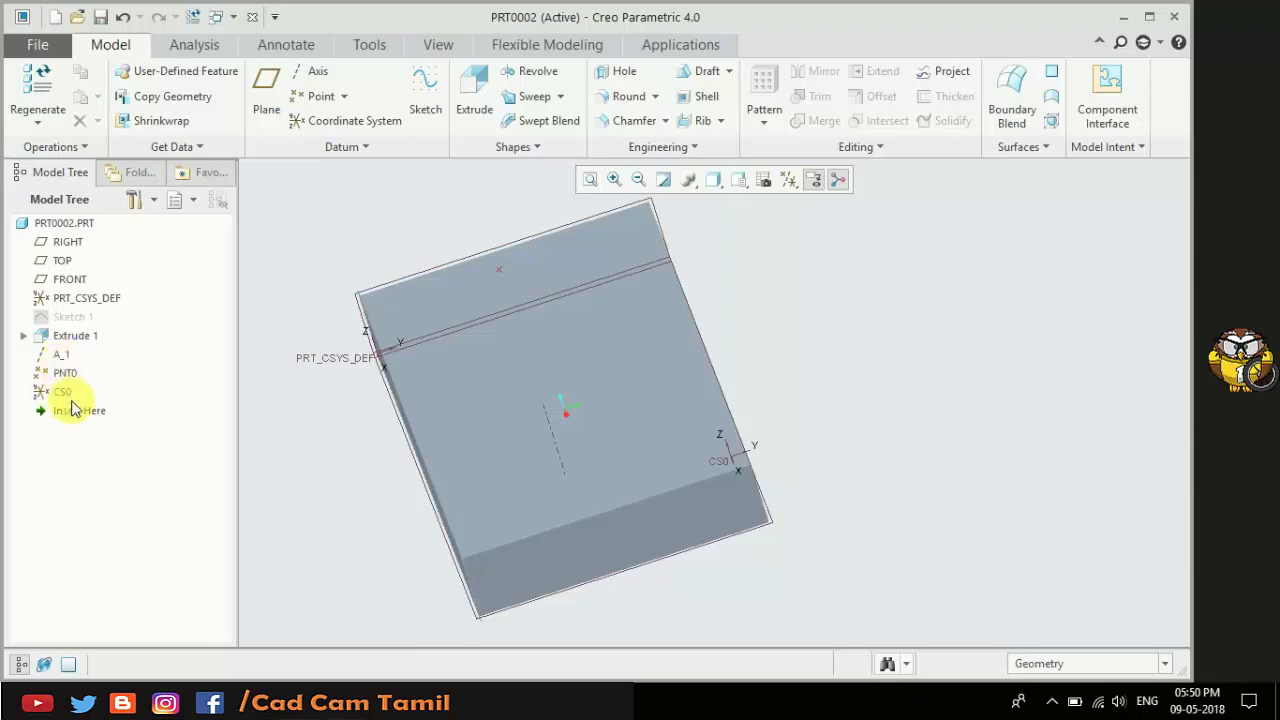
Highlight Sketch 1, Extrude 1, A_1, PNT0 and CS0 in turn in the Model Tree.
click(76, 319)
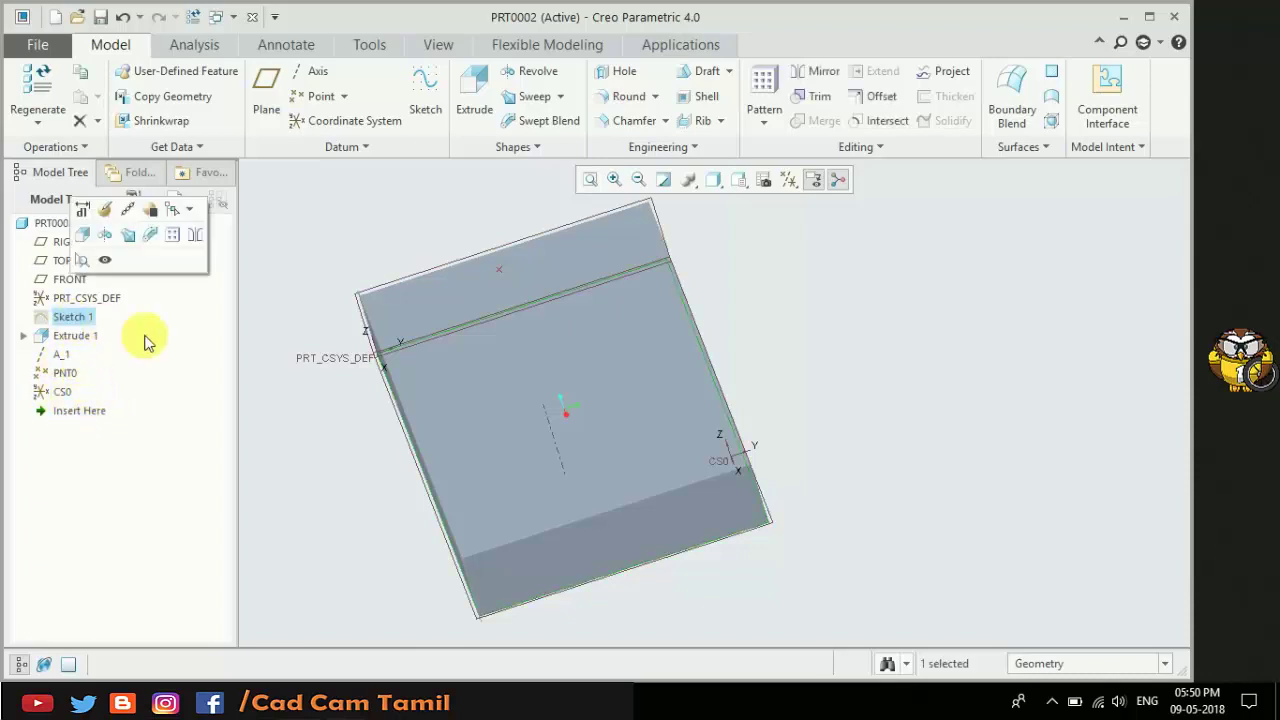
click(86, 338)
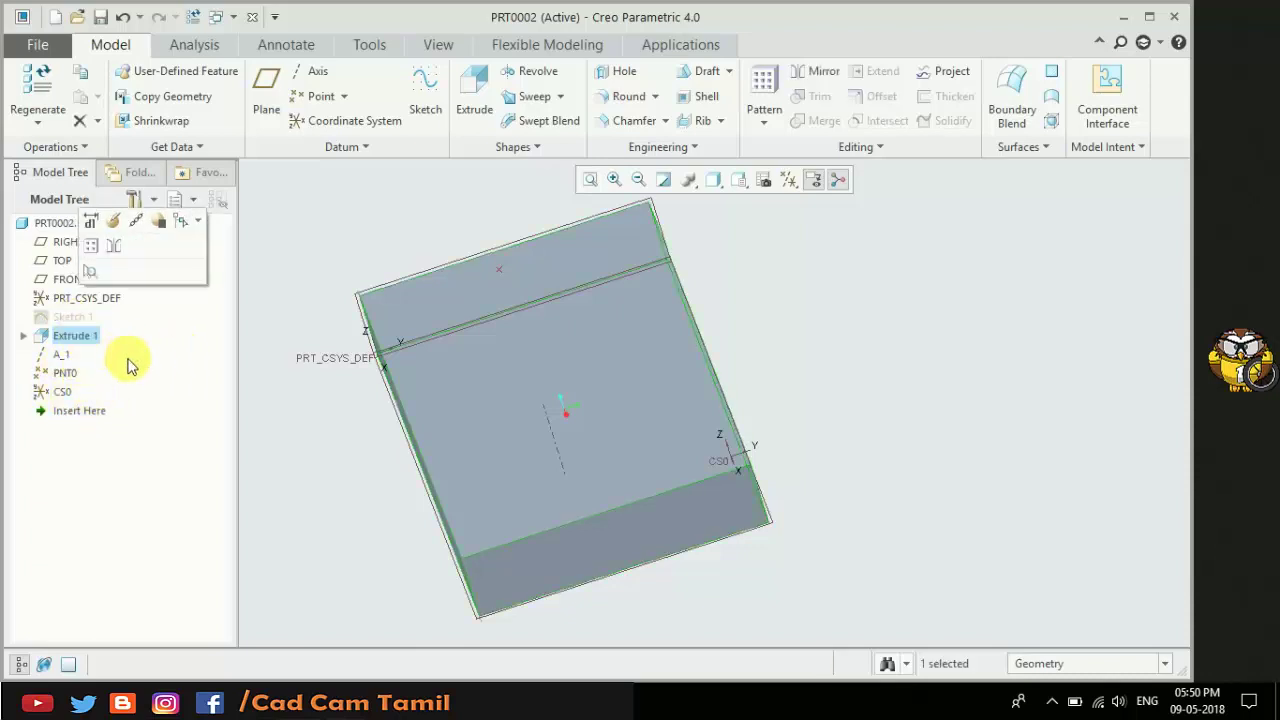
click(60, 357)
click(66, 375)
click(64, 393)
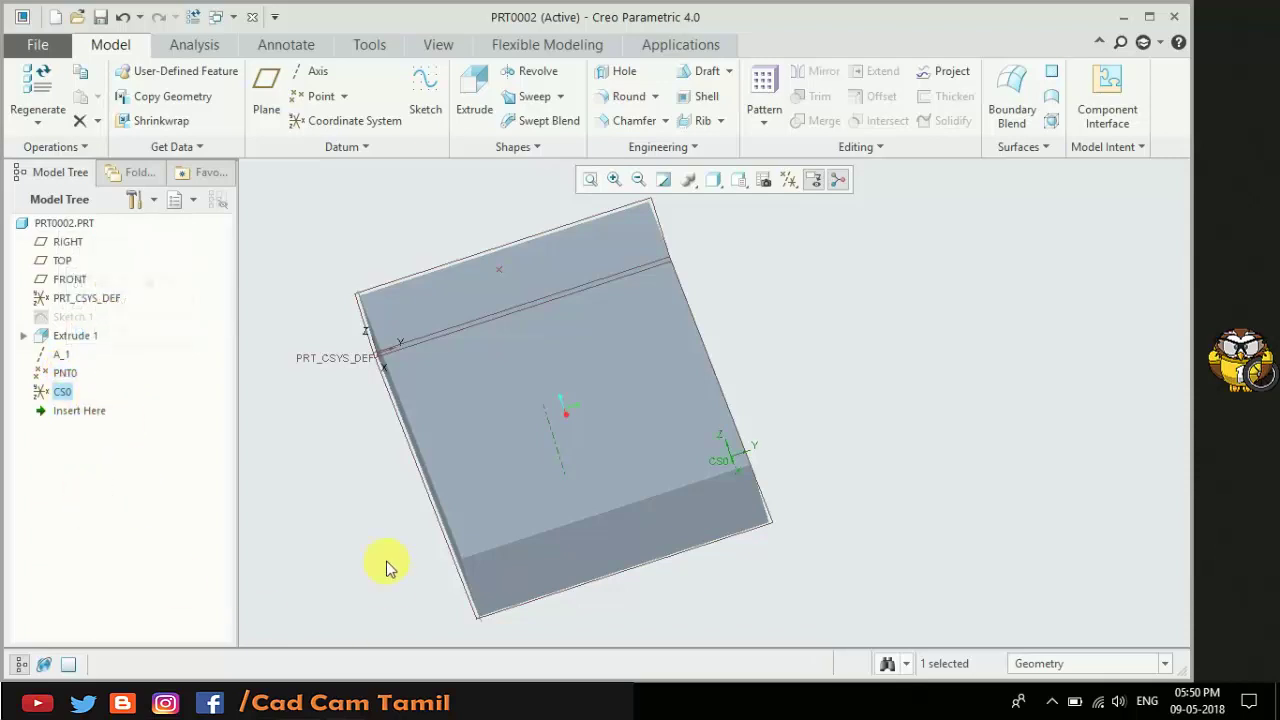
Show the Representation options for datum axis A_1 in the Model Tree.
middle_drag(571, 523, 543, 484)
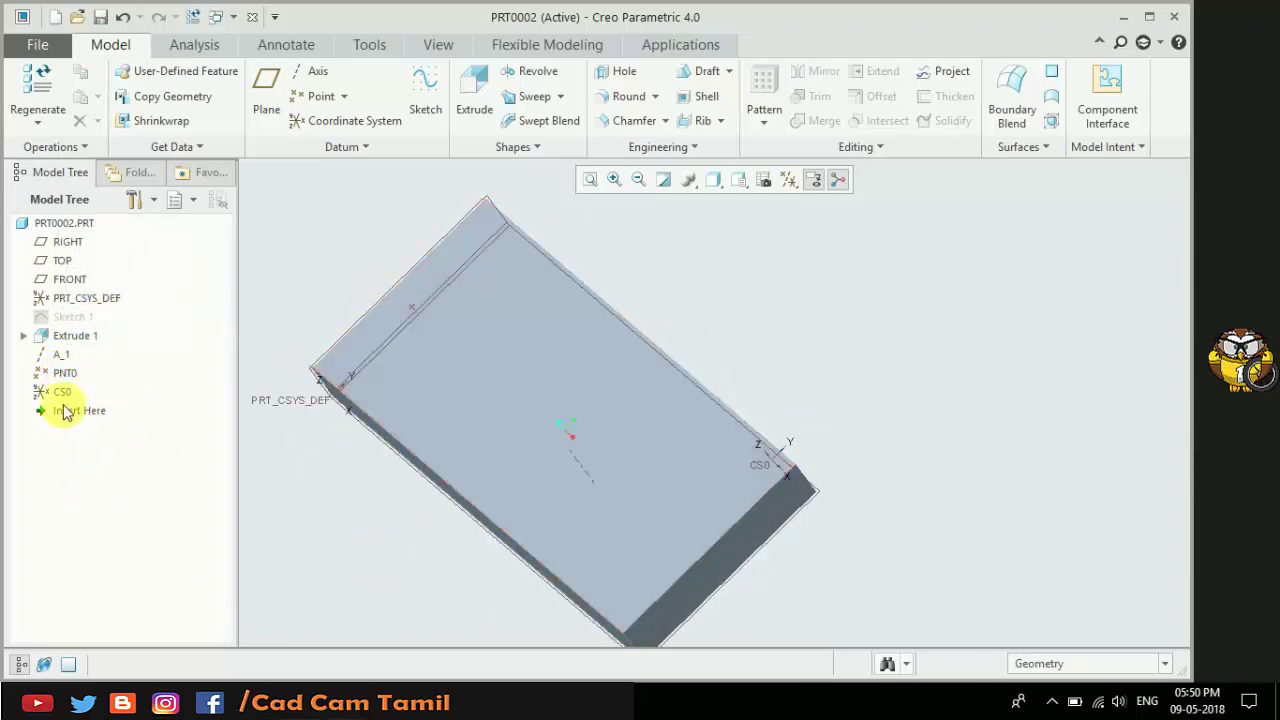
click(50, 356)
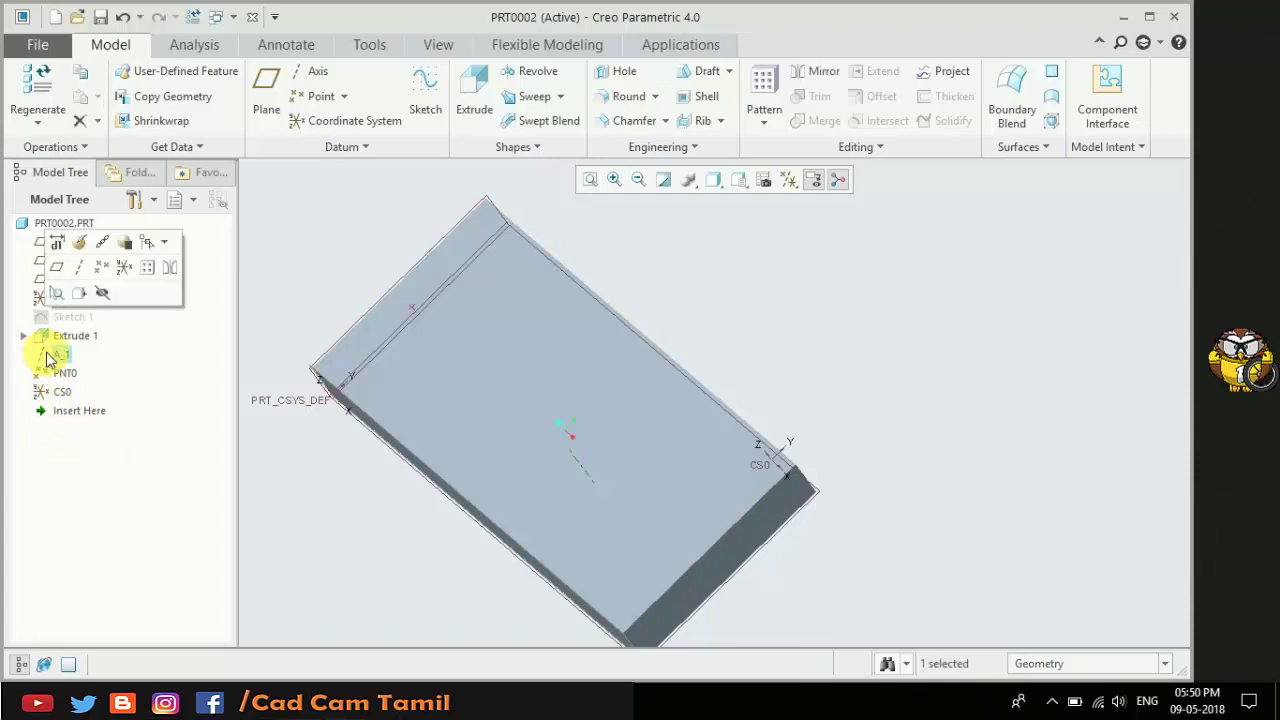
right_click(62, 360)
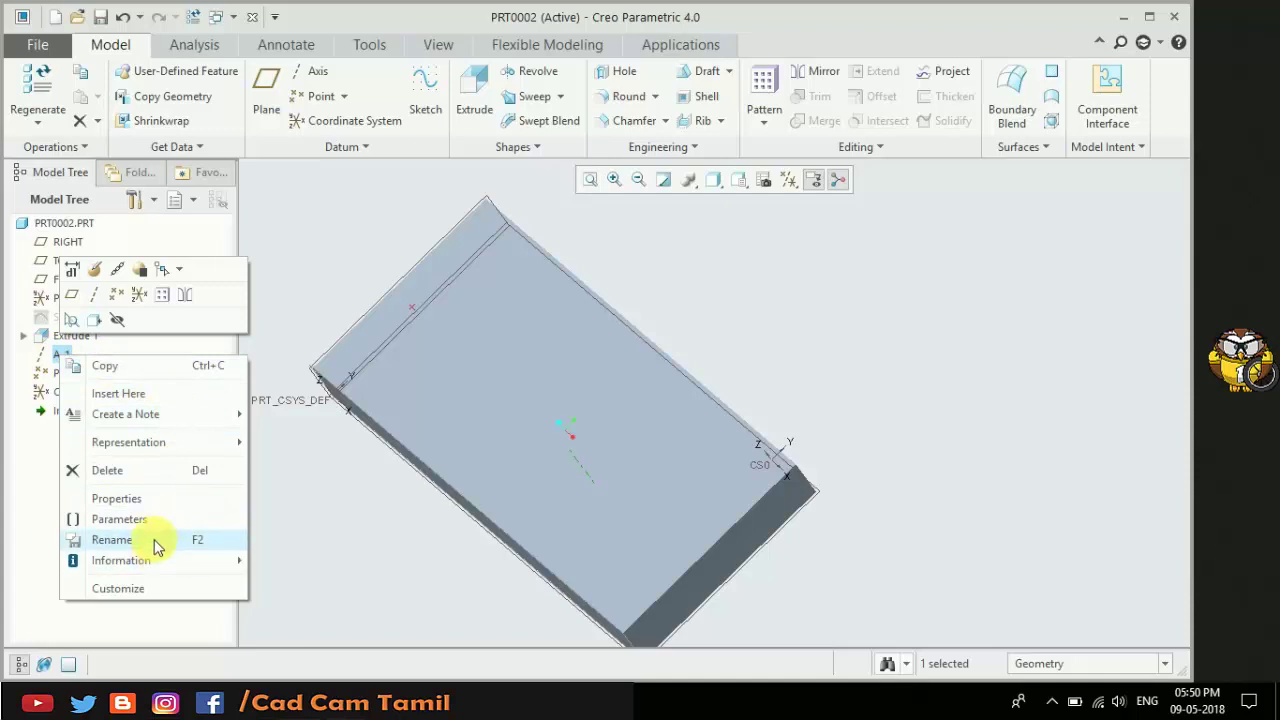
mouse_move(124, 412)
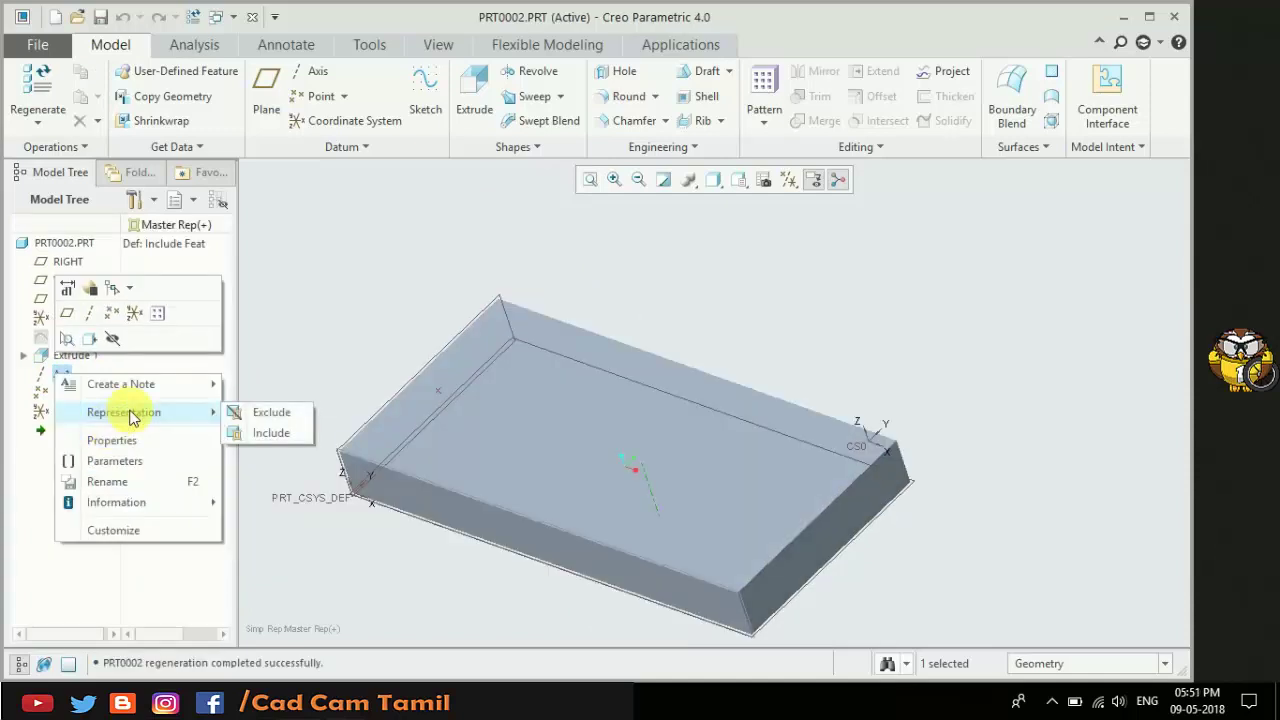
Exclude datum axis A_1 from the representation, then include it again.
click(240, 419)
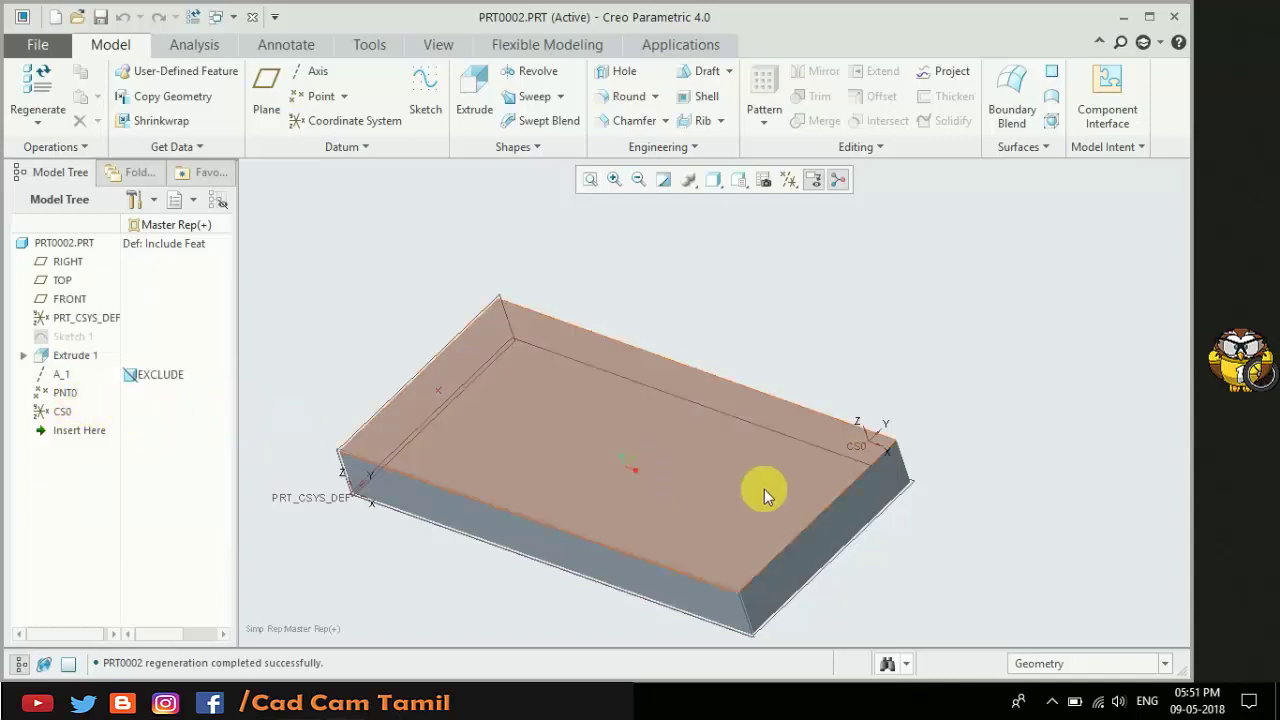
click(60, 374)
right_click(60, 374)
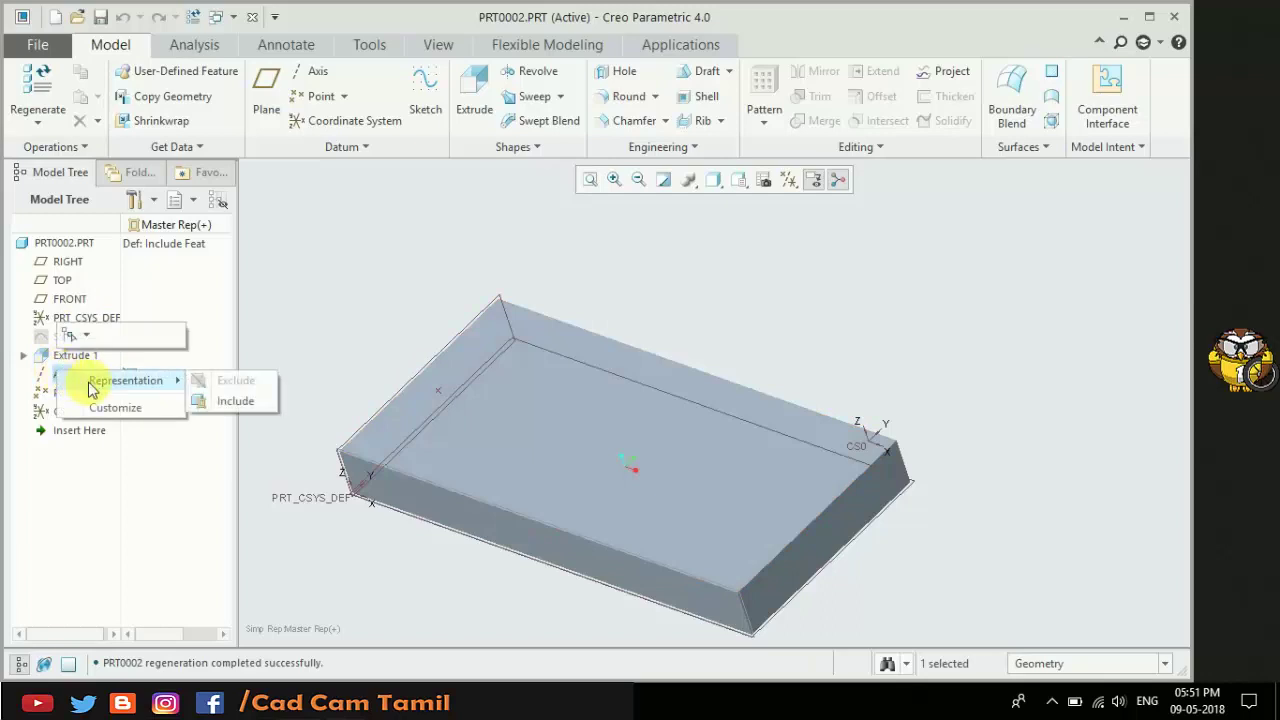
click(231, 401)
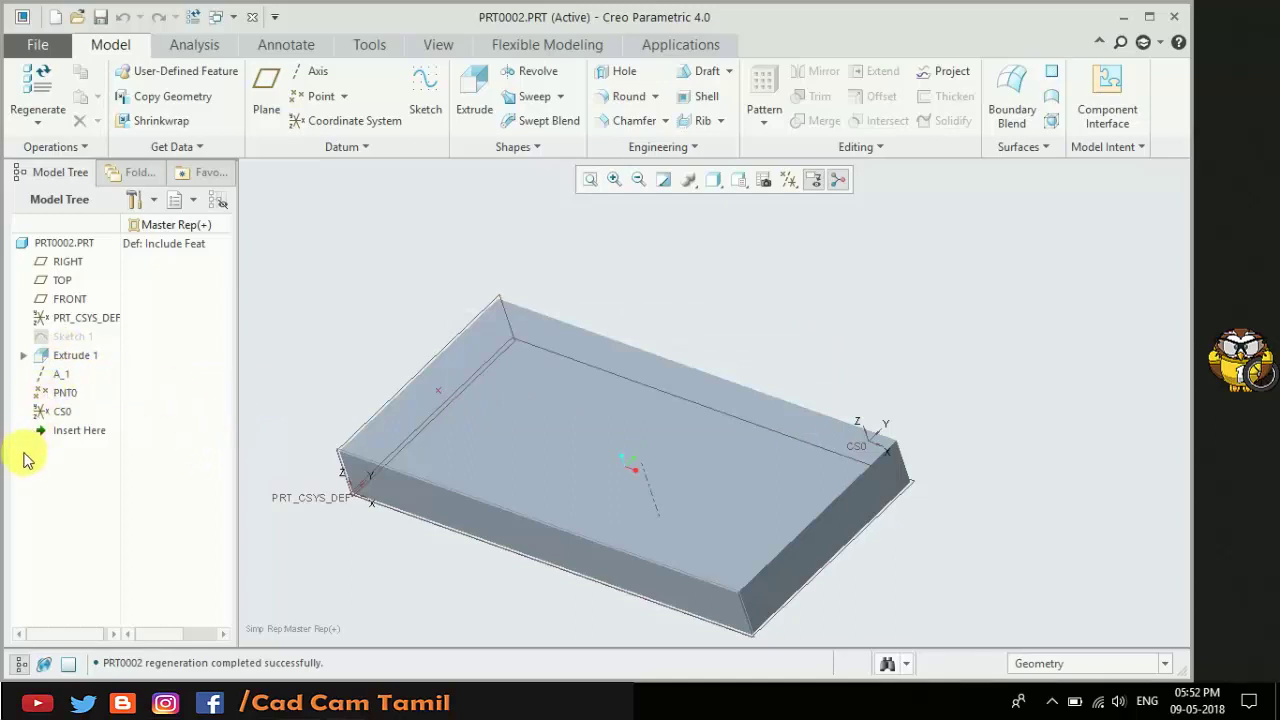
Exclude Extrude 1 from the representation, then include it to restore the solid block.
click(72, 362)
right_click(72, 360)
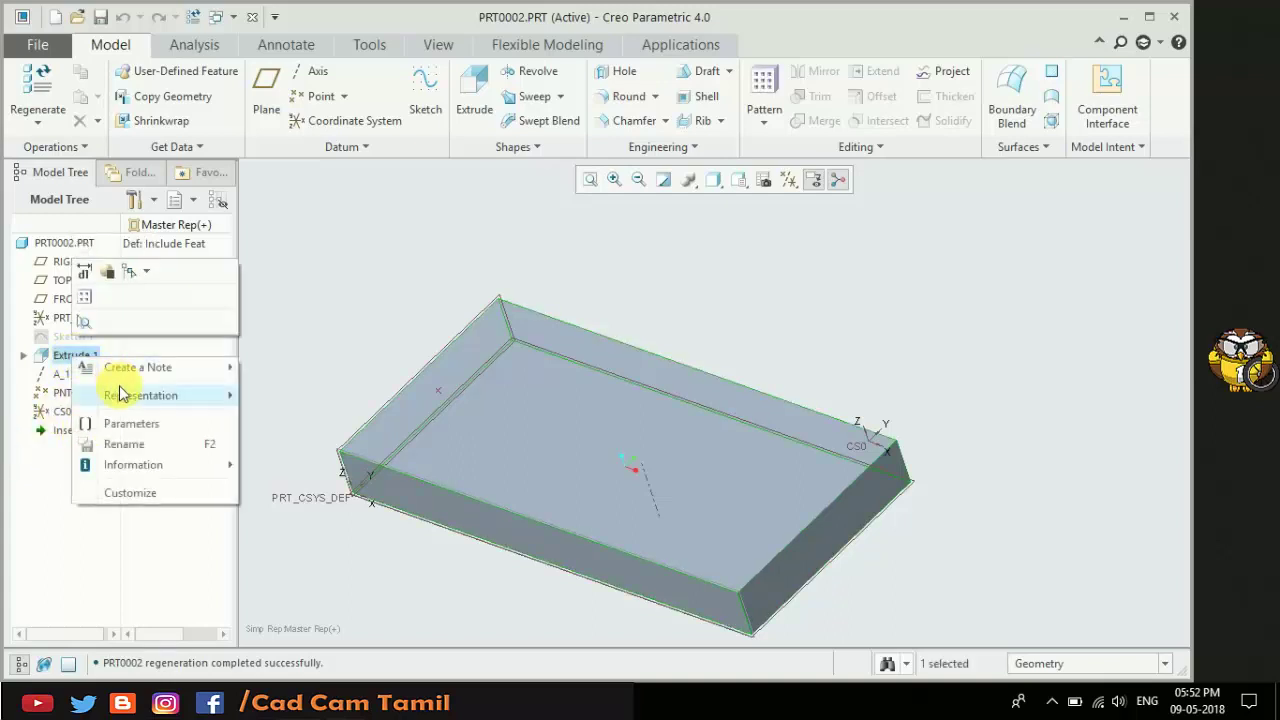
click(287, 400)
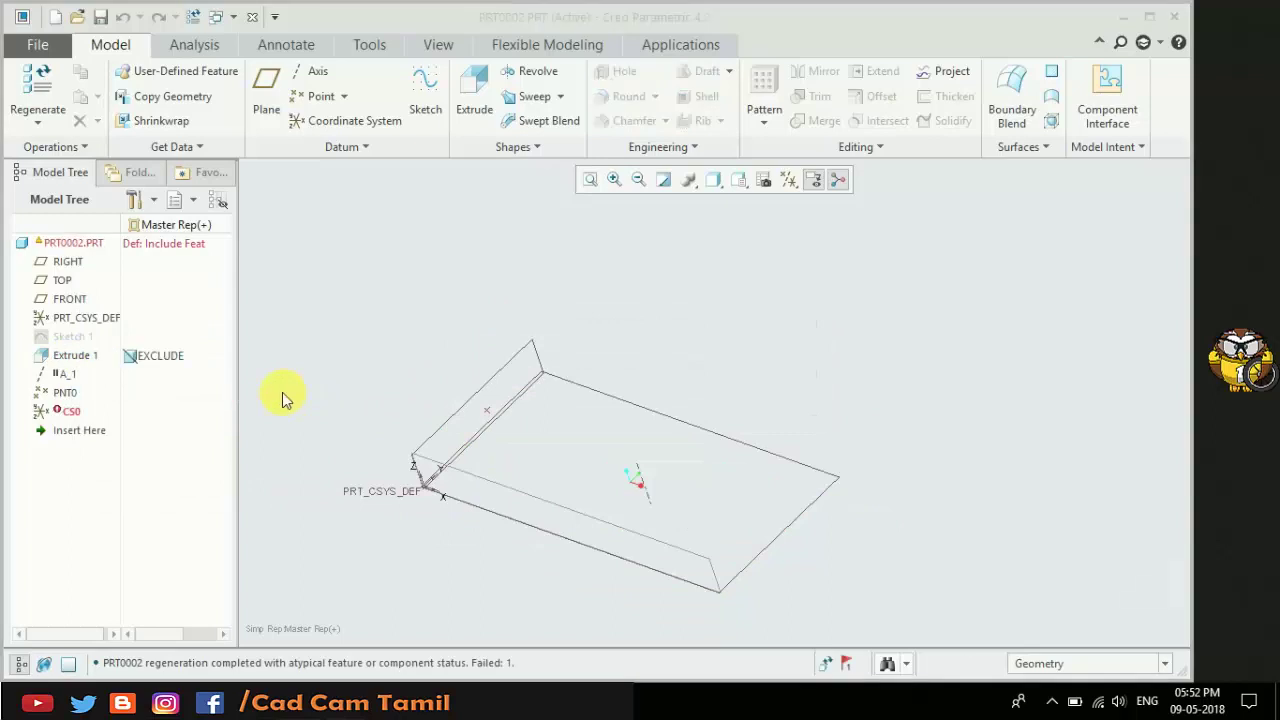
right_click(58, 358)
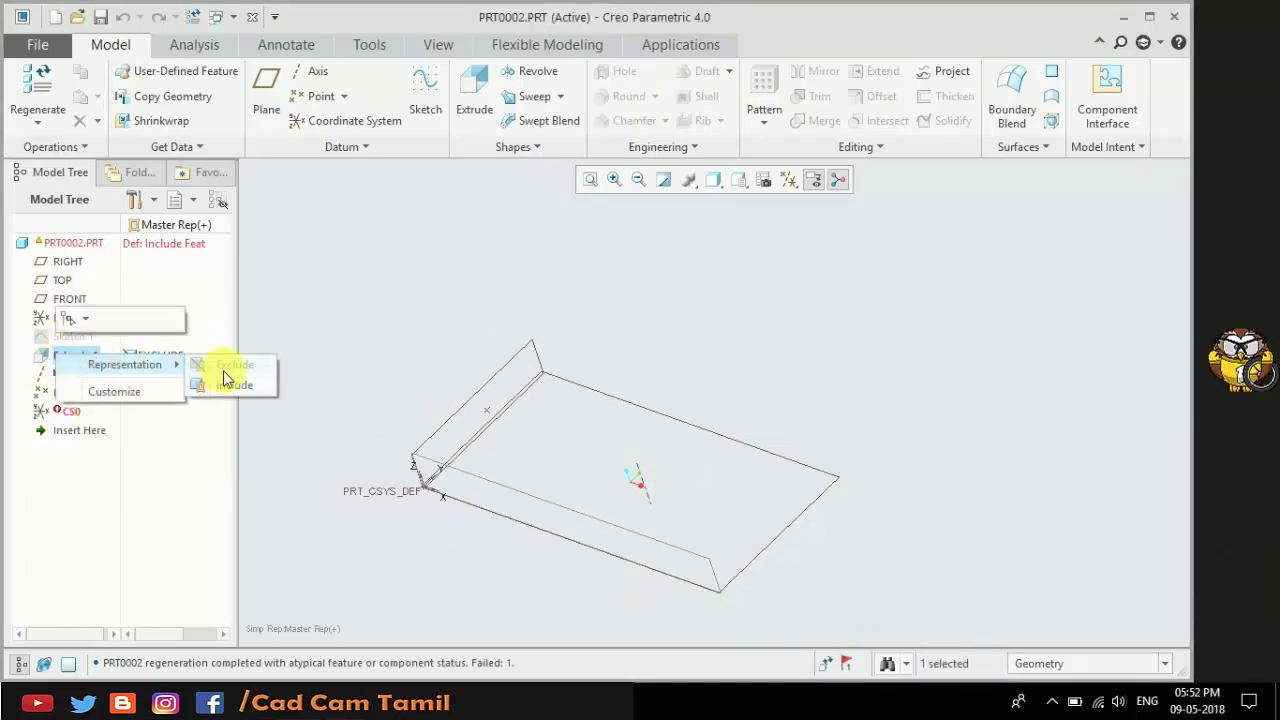
click(232, 385)
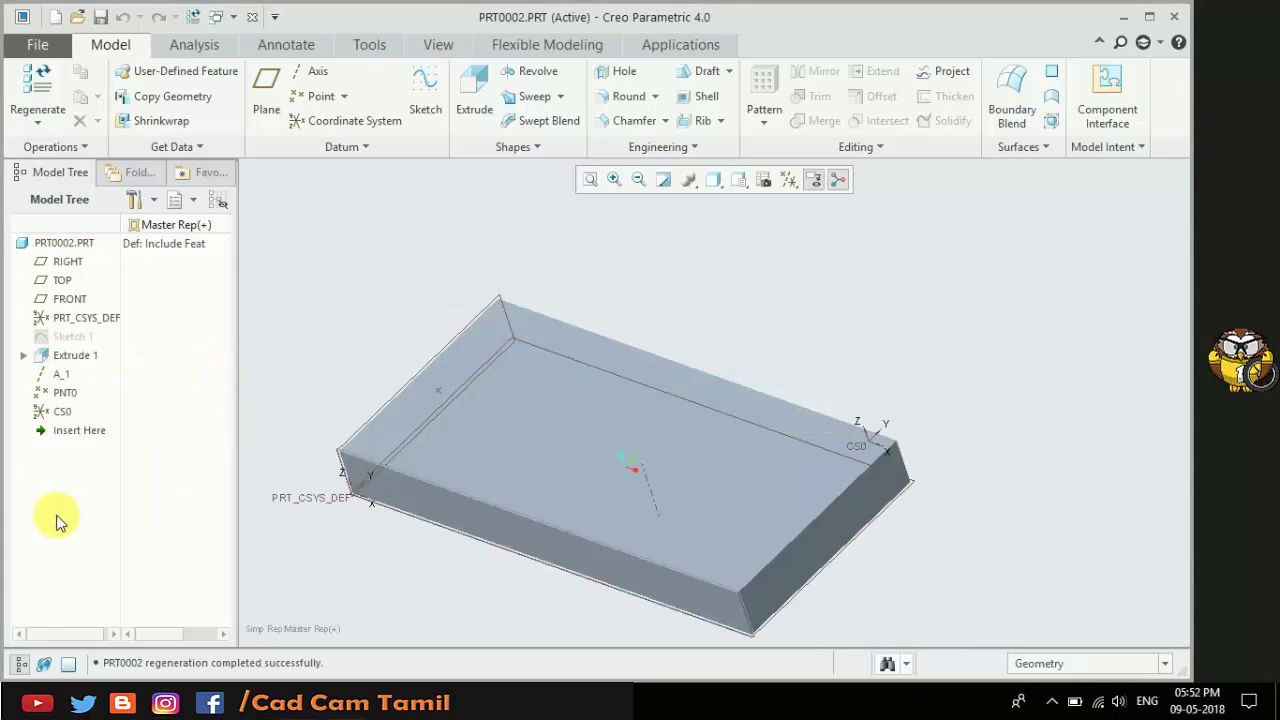